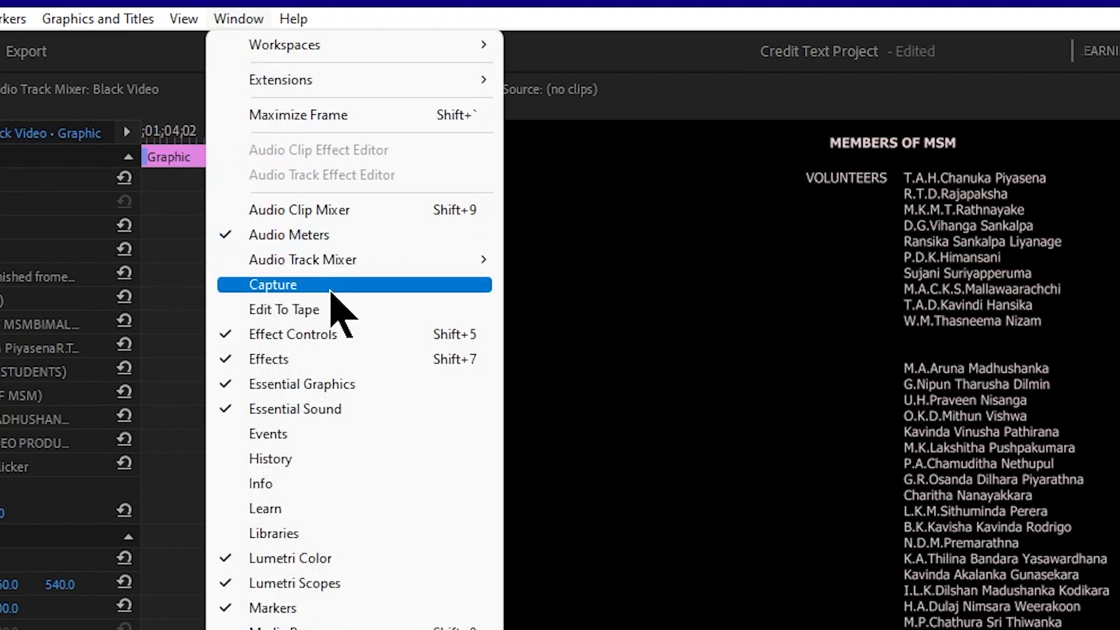
- Bring up Essential Graphics and scrub through the finished Cast credits clip to review its rolling text
click(373, 385)
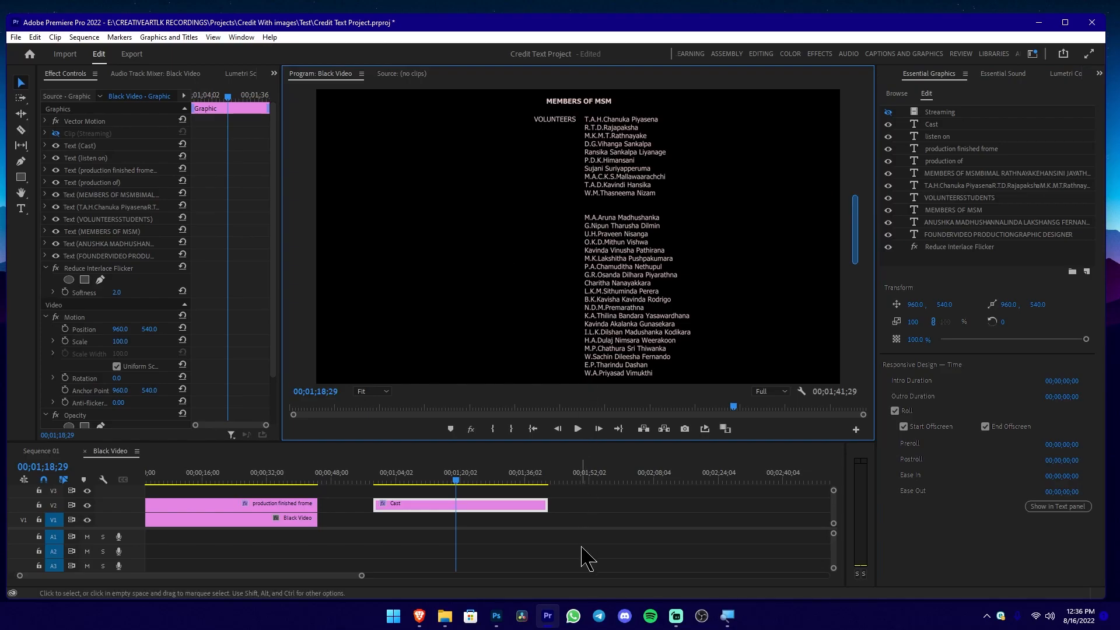
mouse_move(448, 478)
mouse_down()
mouse_move(475, 482)
mouse_move(449, 480)
mouse_up()
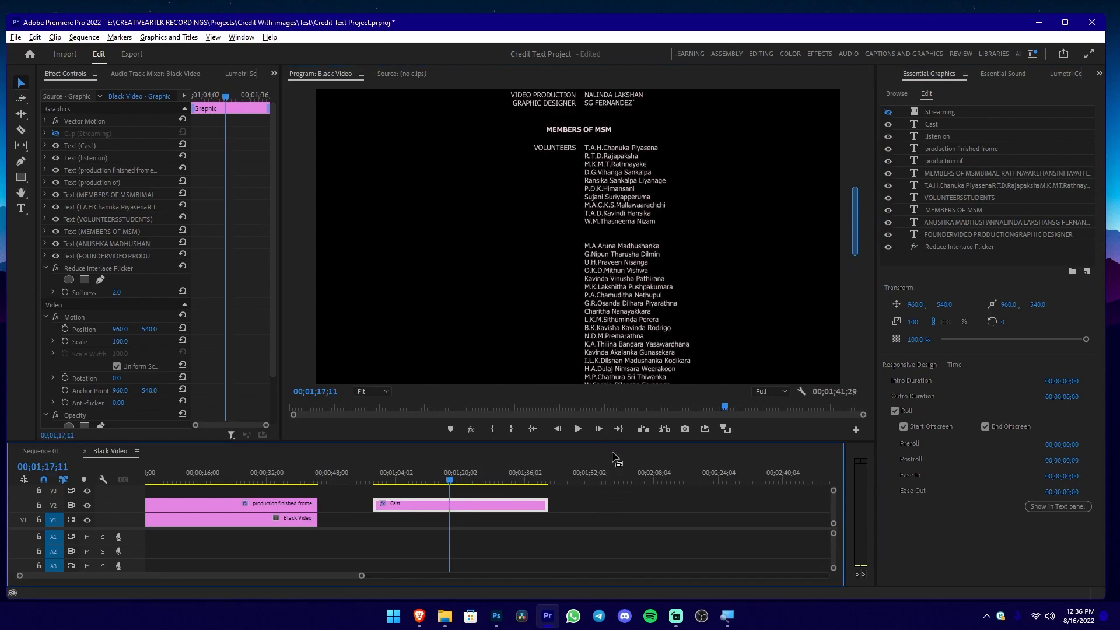
drag(458, 484, 434, 482)
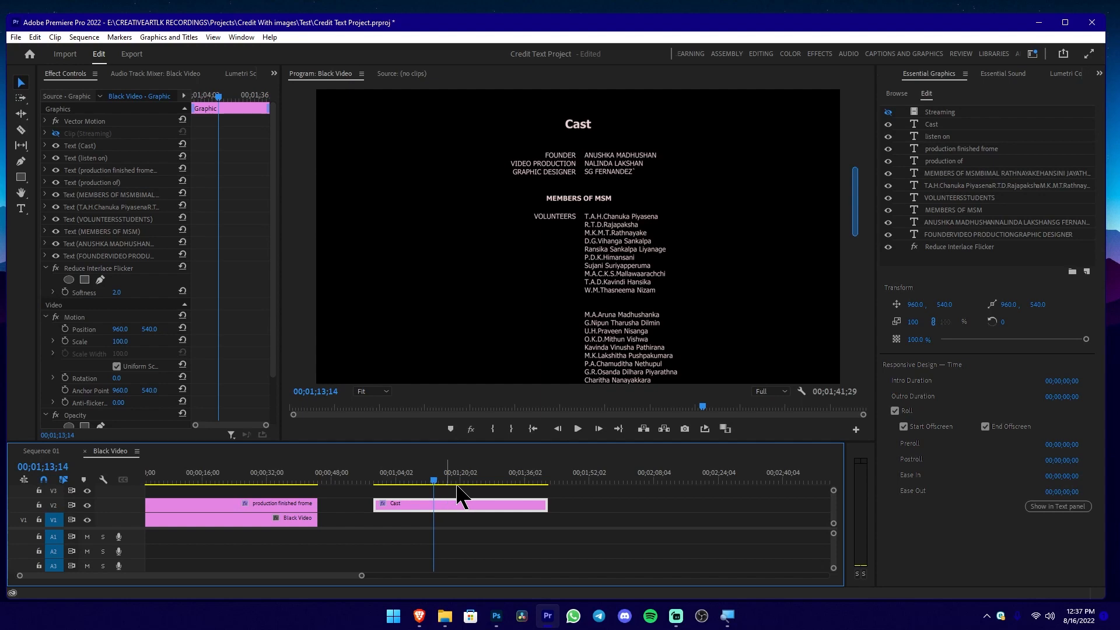
drag(458, 485, 500, 489)
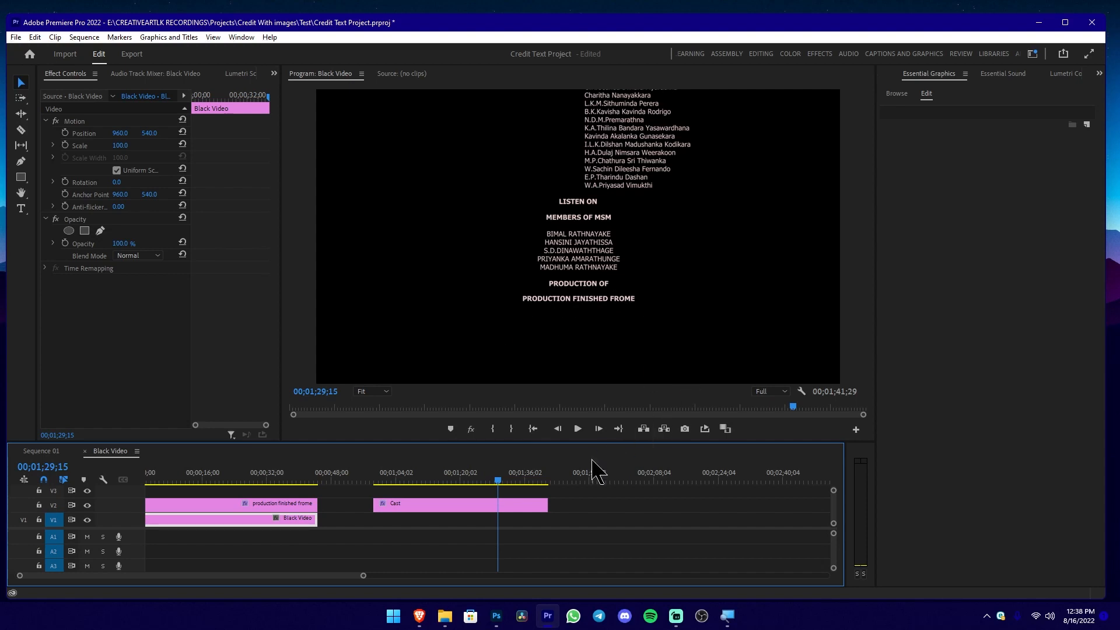
- Add a text layer reading "Cast" over the black frame in the empty timeline area past the existing credits clip
scroll(593, 545, right, 3)
click(486, 481)
drag(491, 480, 563, 483)
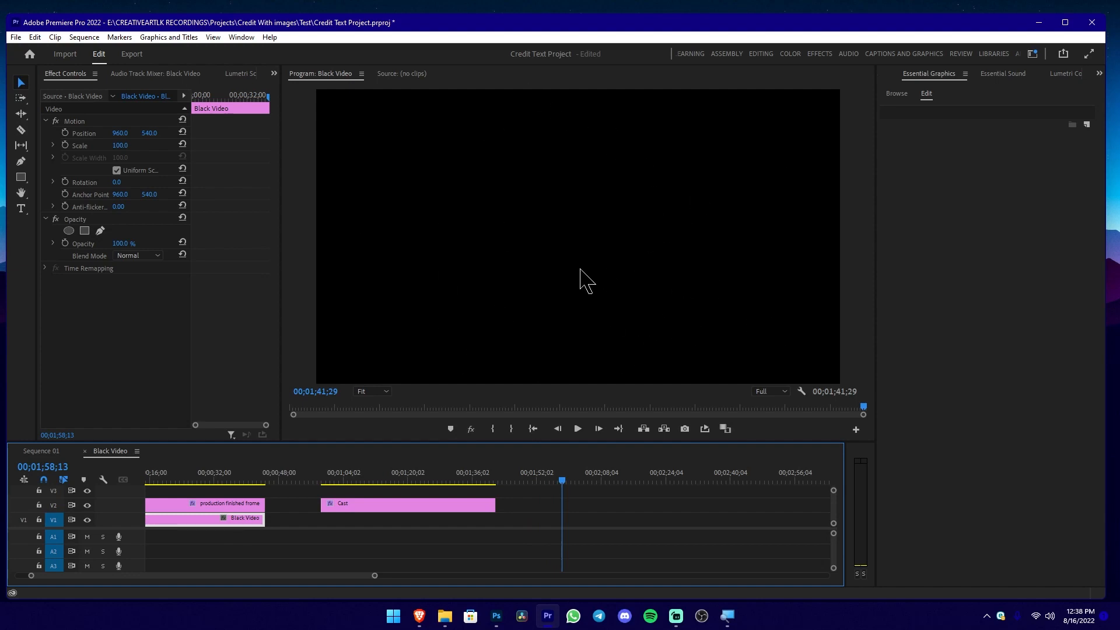
key(t)
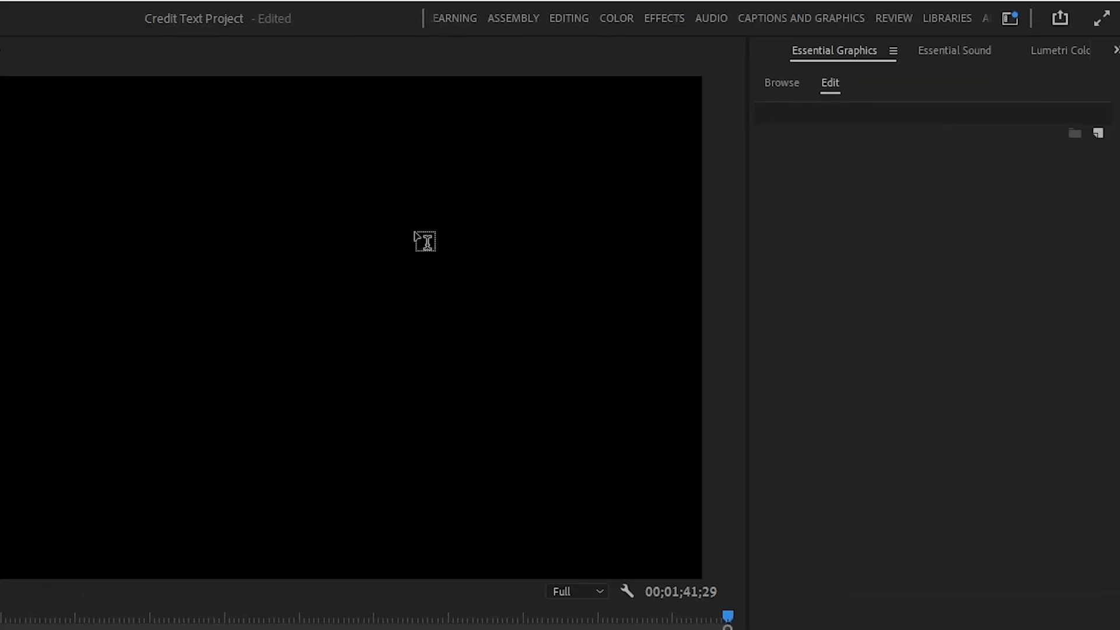
click(408, 233)
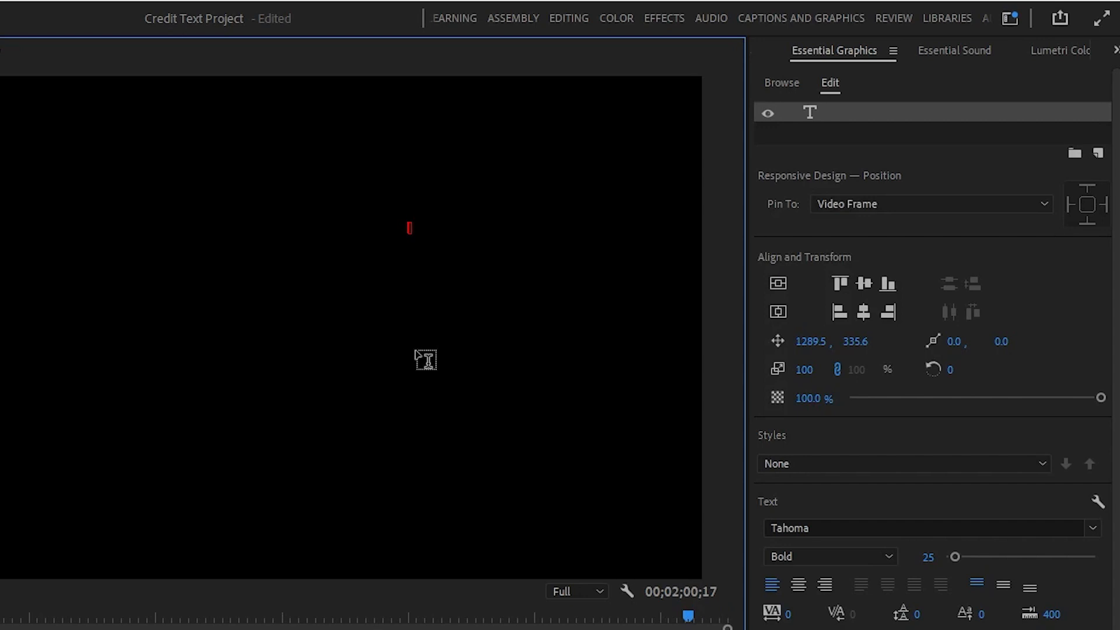
text(Cast)
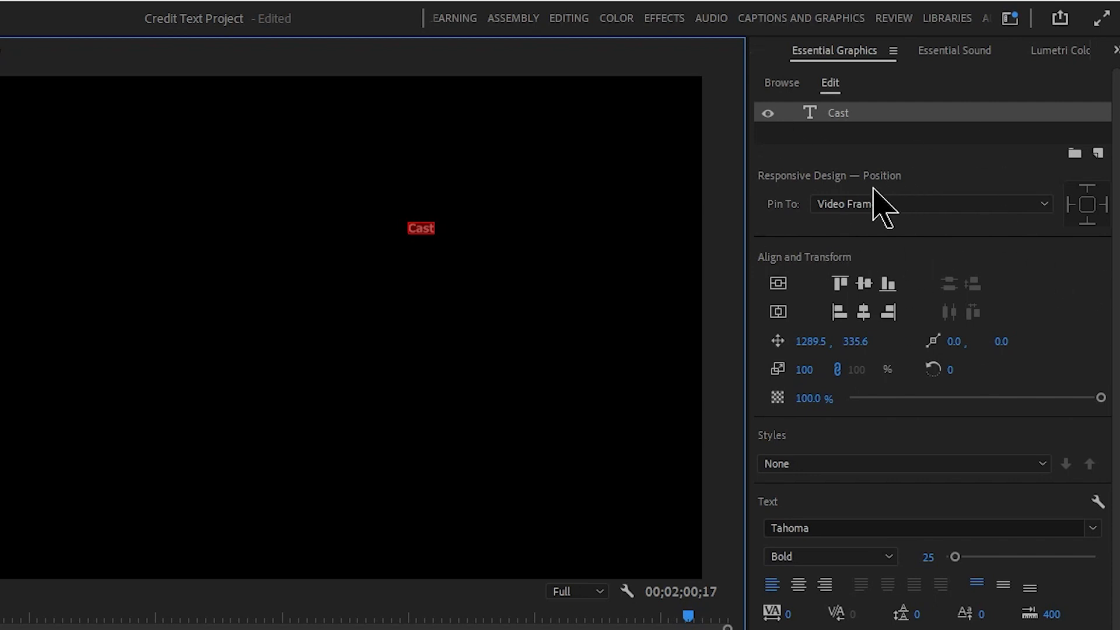
- Scale the "Cast" title to 228, centre it horizontally in the frame and set its vertical position to 350.6
click(788, 85)
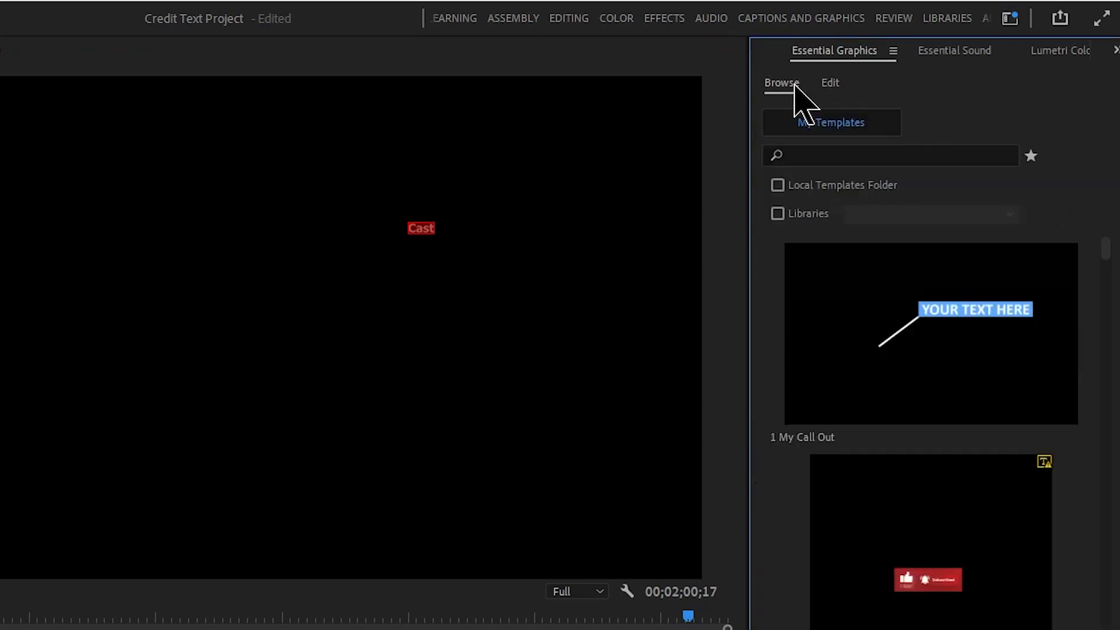
click(833, 84)
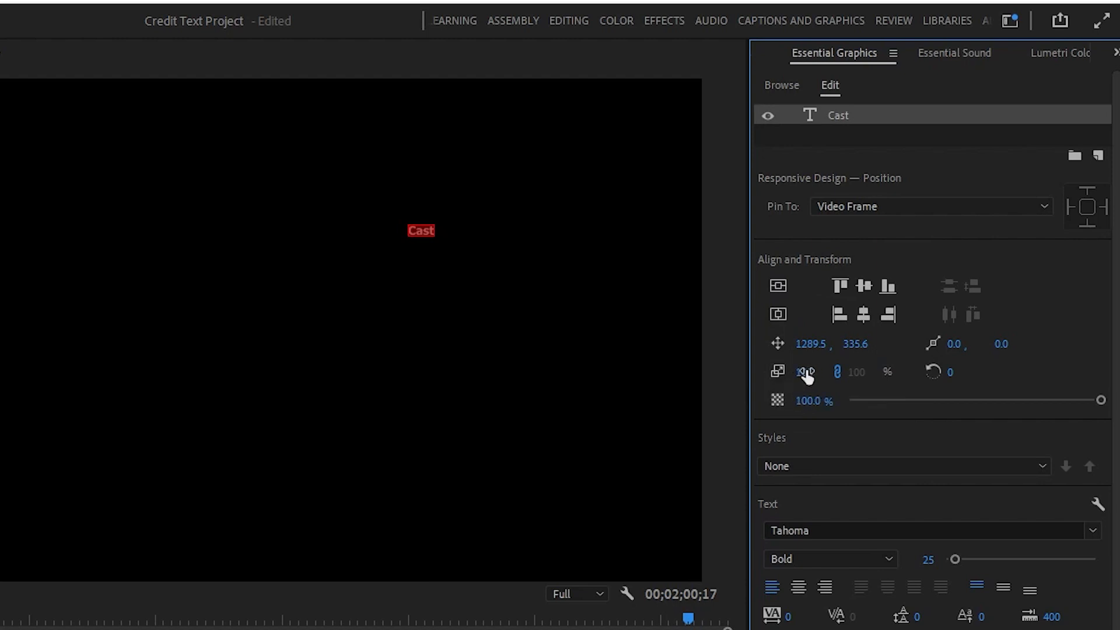
drag(804, 371, 872, 372)
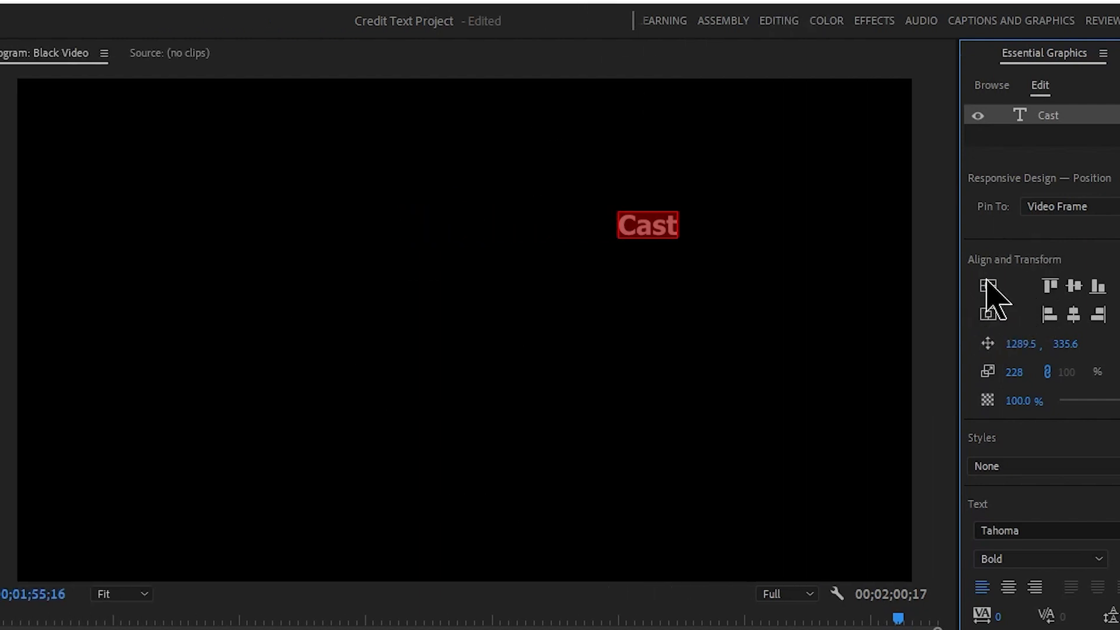
click(989, 316)
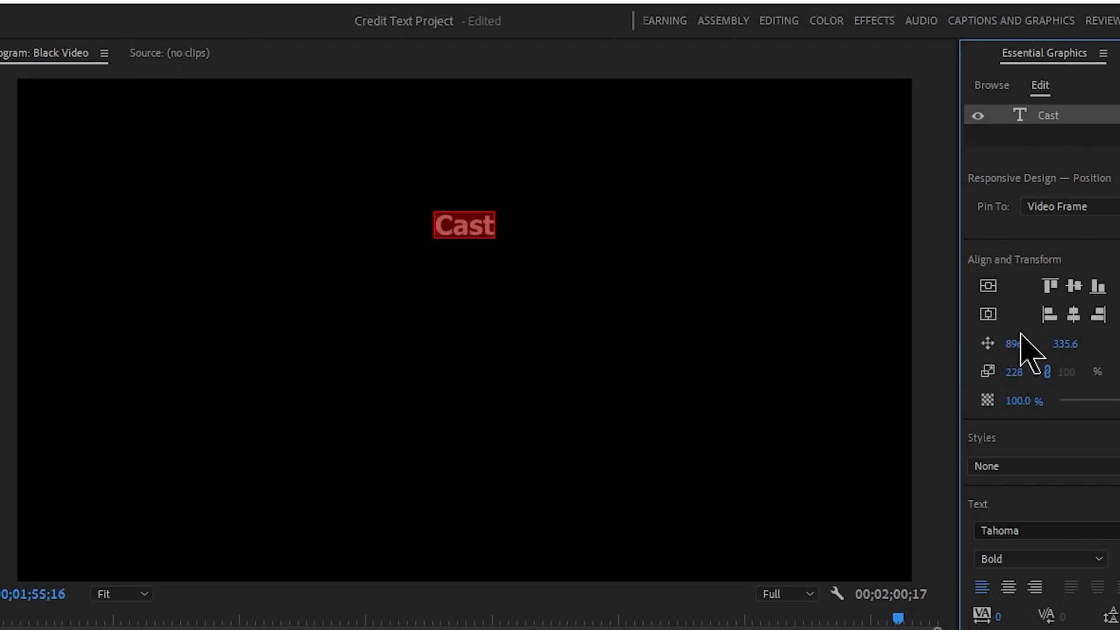
mouse_move(1065, 344)
mouse_down()
mouse_move(1018, 343)
mouse_move(1082, 343)
mouse_move(978, 345)
mouse_move(1068, 344)
mouse_move(1053, 344)
mouse_up()
key(ctrl+z)
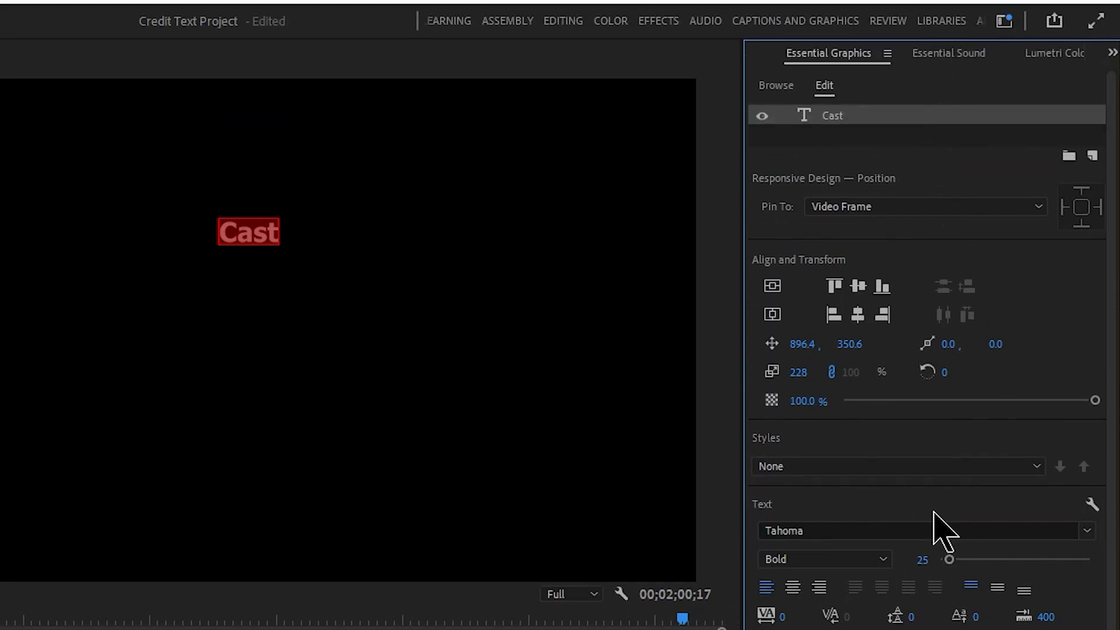
- Duplicate the "Cast" text layer and place the copy below the original at a vertical position of 447.6
right_click(840, 118)
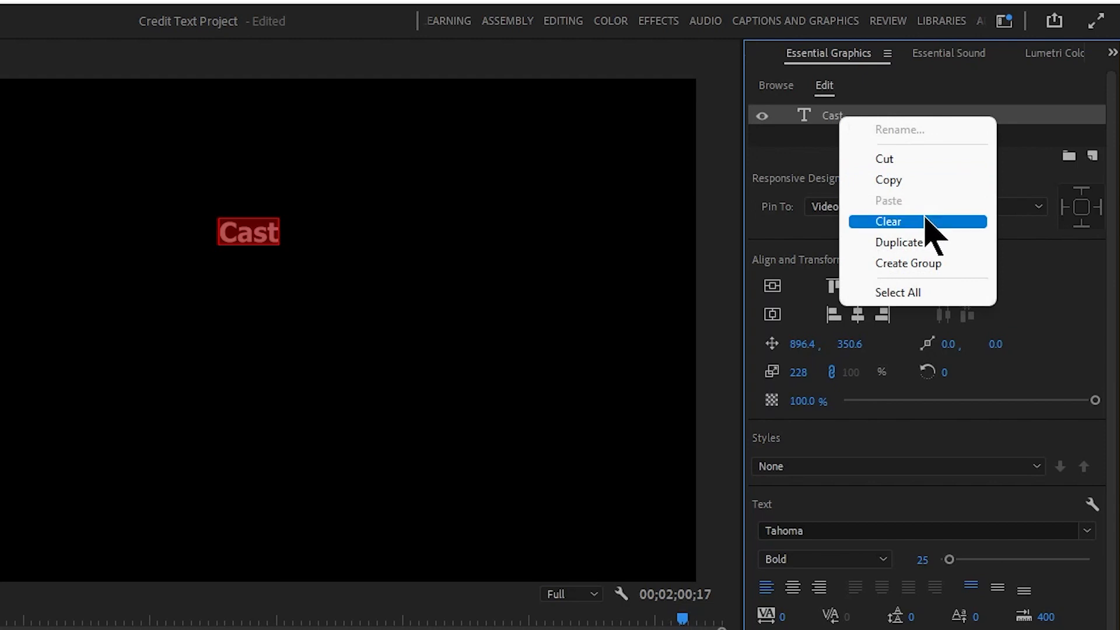
click(920, 243)
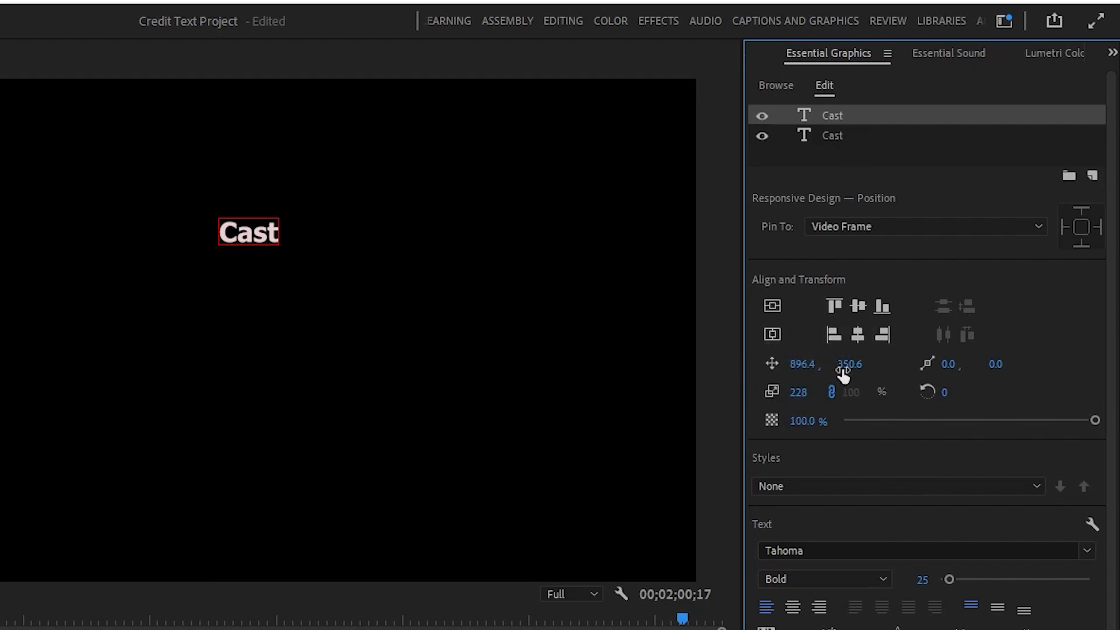
drag(849, 364, 933, 364)
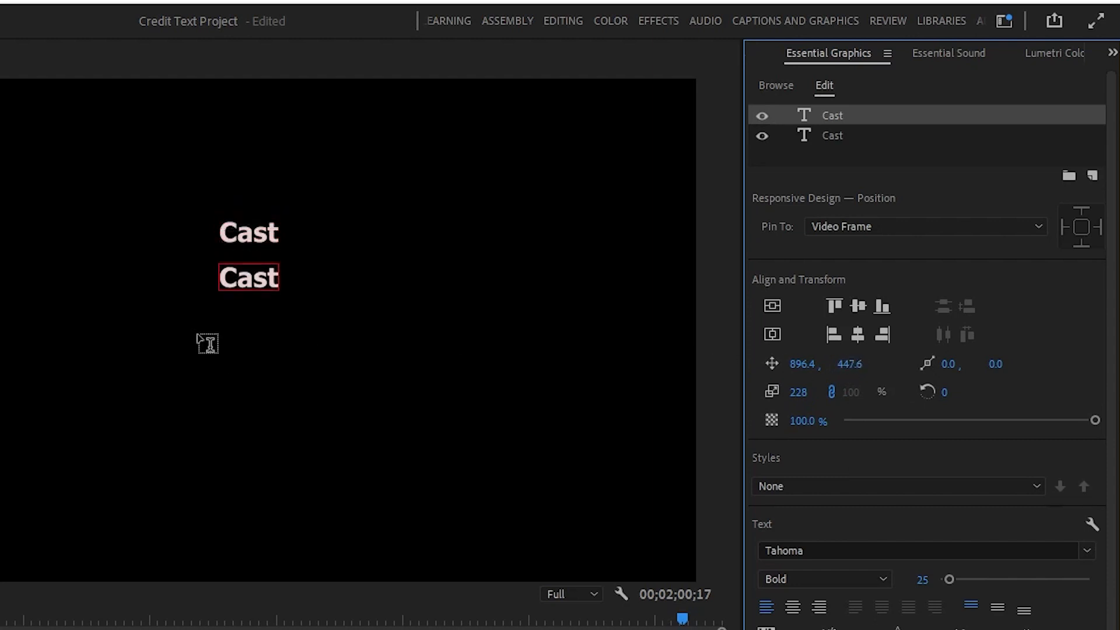
- Replace the duplicate layer's text with the copied list of cast members' names and scale it to 114
double_click(247, 293)
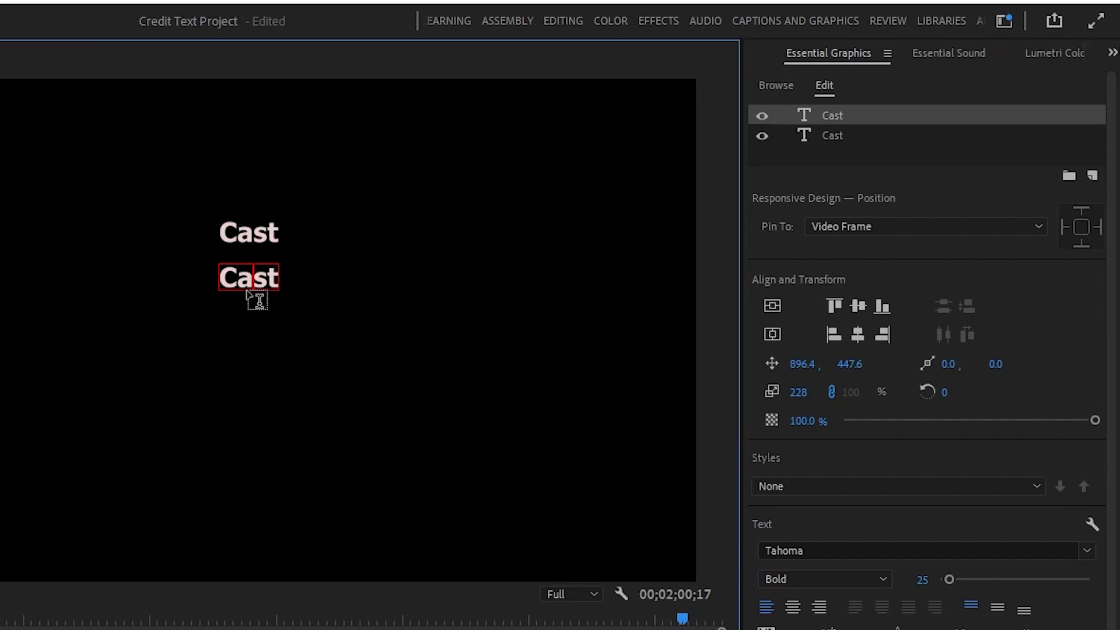
double_click(242, 282)
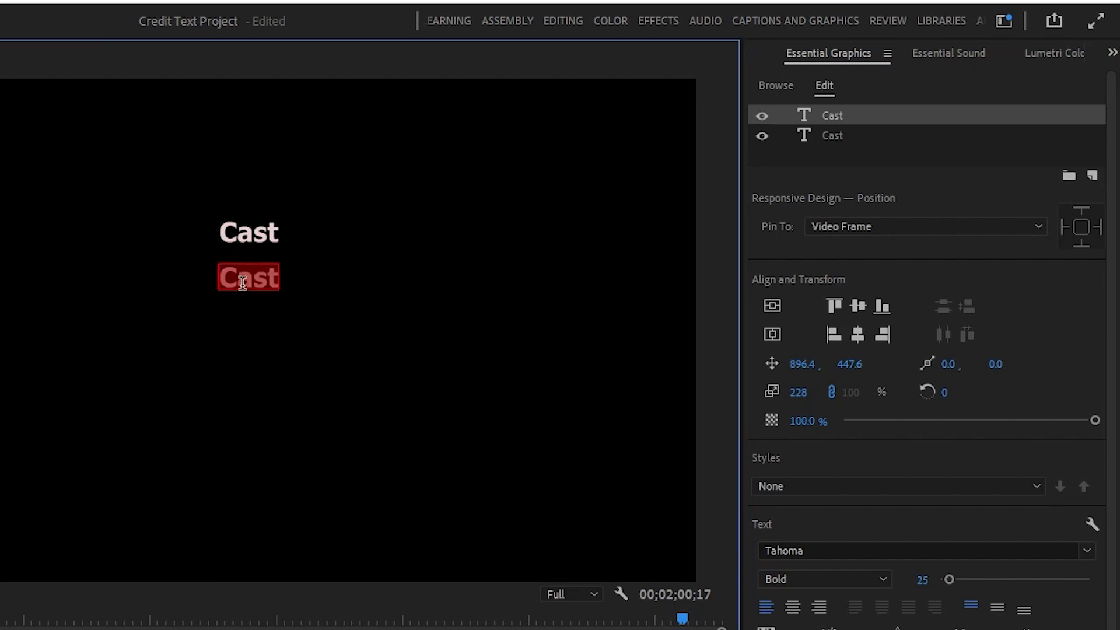
key(ctrl+v)
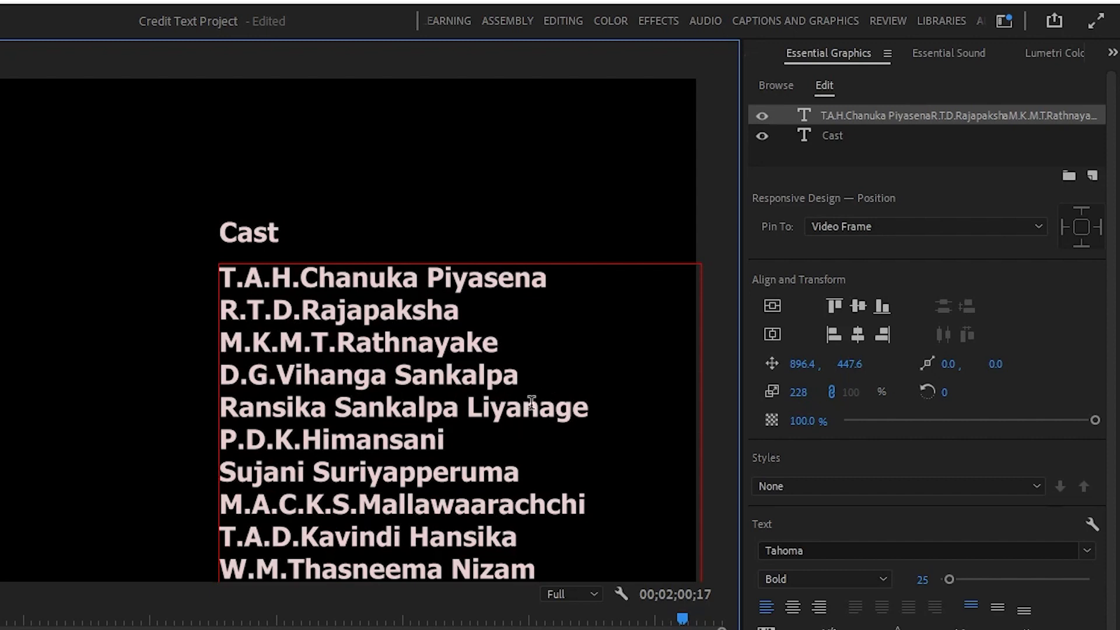
key(ctrl+a)
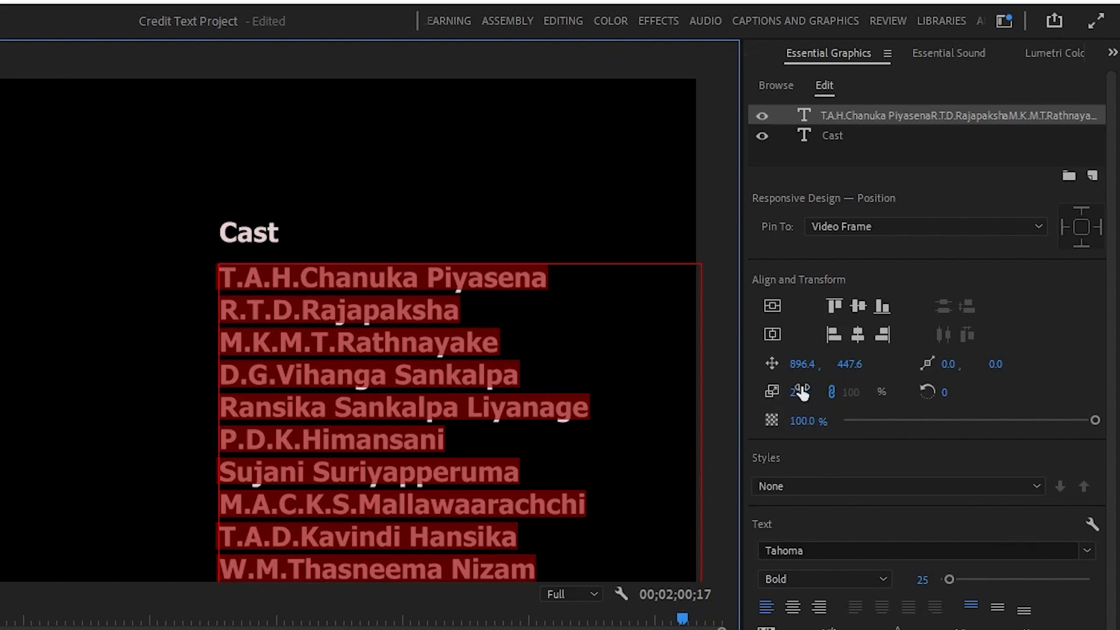
drag(801, 392, 686, 441)
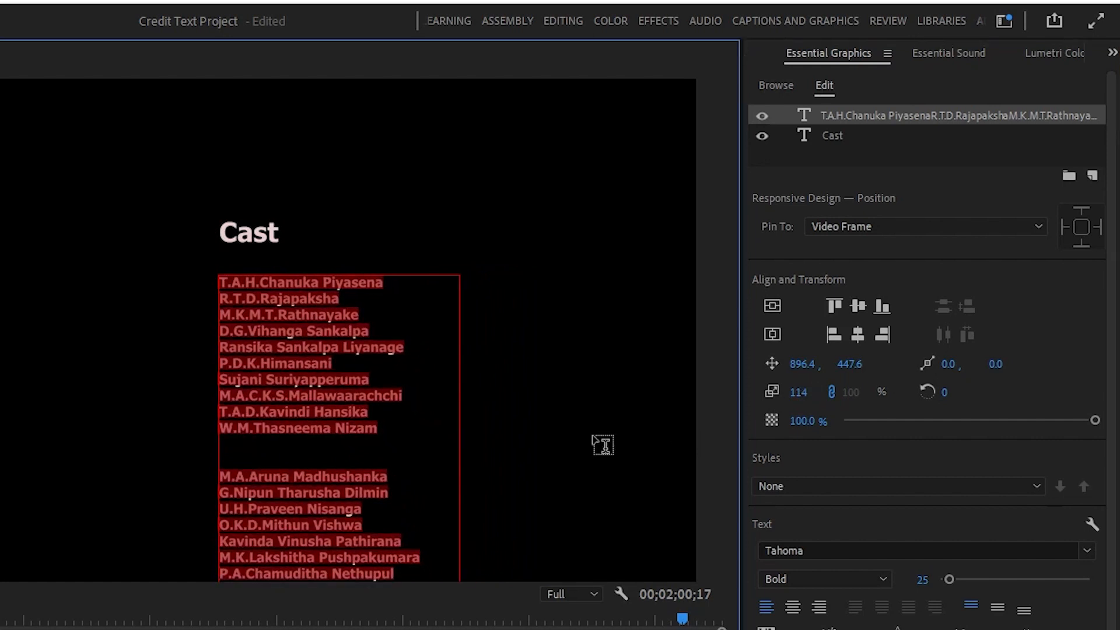
- Centre-align the whole name list and centre its text layer horizontally in the frame
click(334, 380)
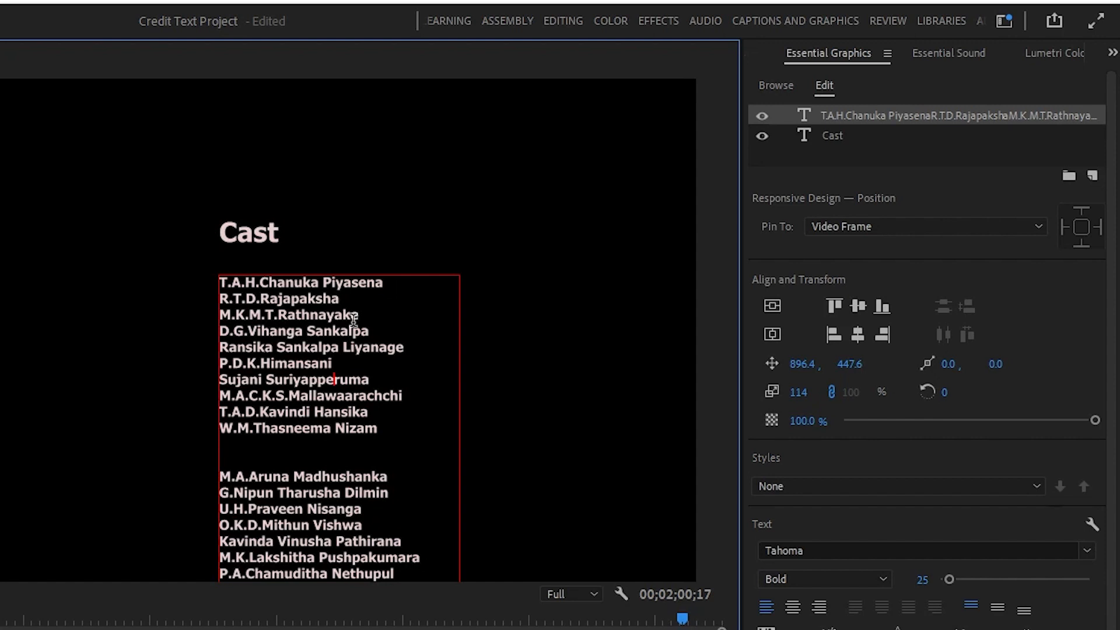
double_click(358, 327)
key(ctrl+a)
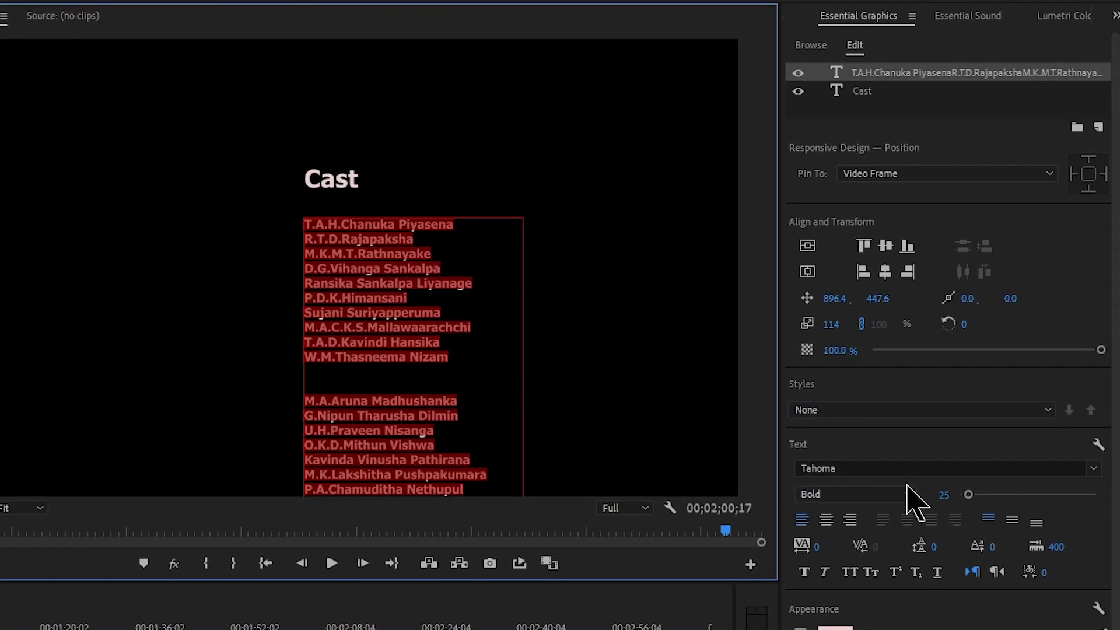
click(826, 519)
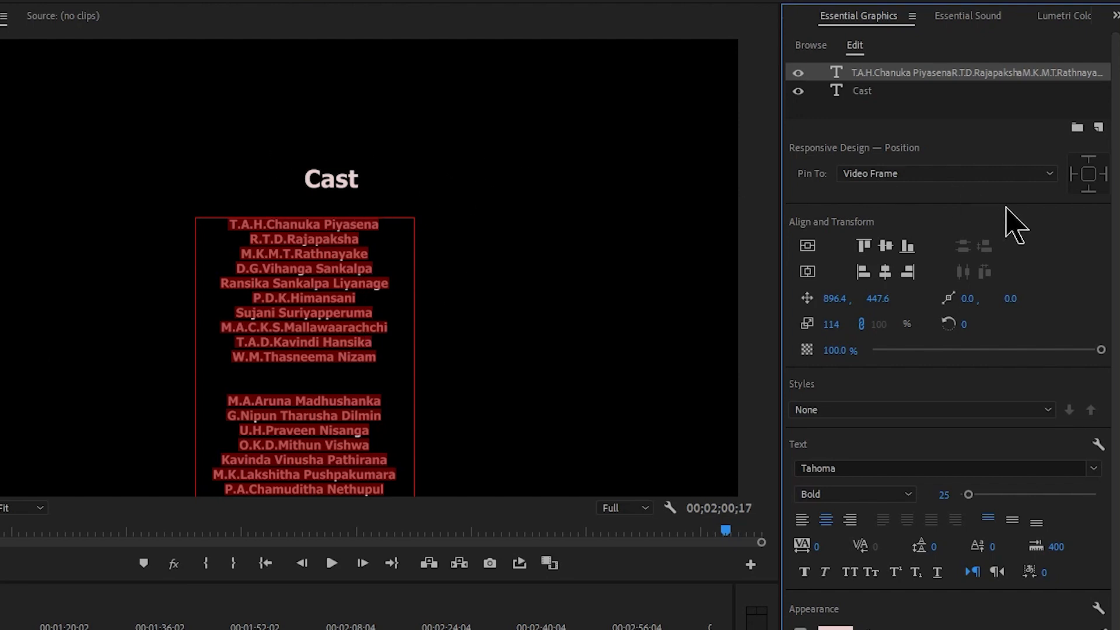
click(808, 272)
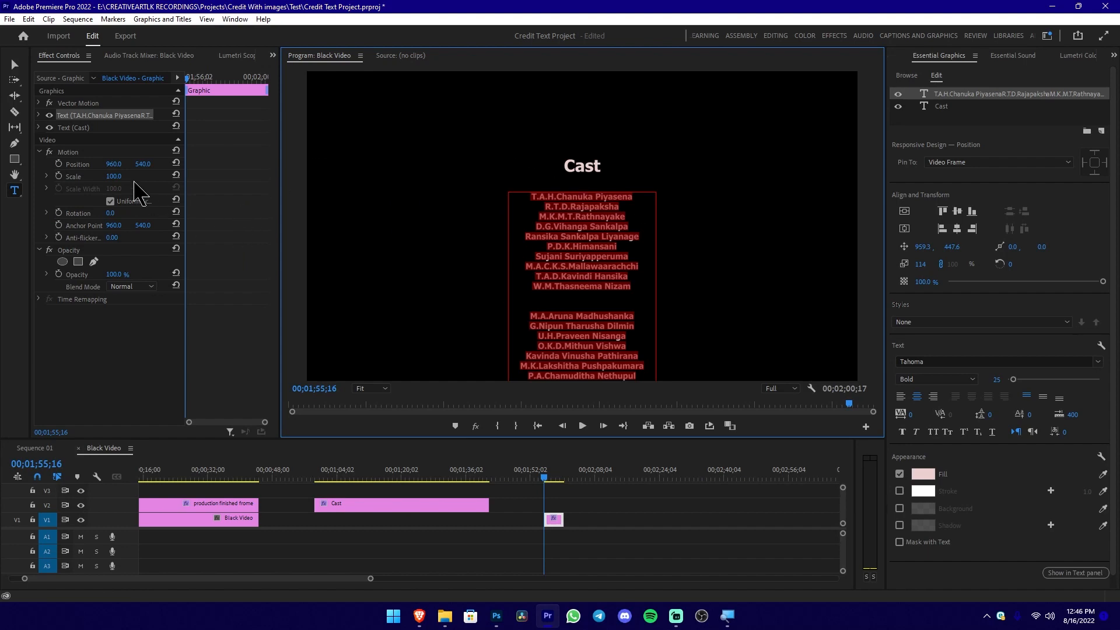
- Switch to the Selection tool and scrub the new title clip and the finished credits clip to compare their motion
click(20, 69)
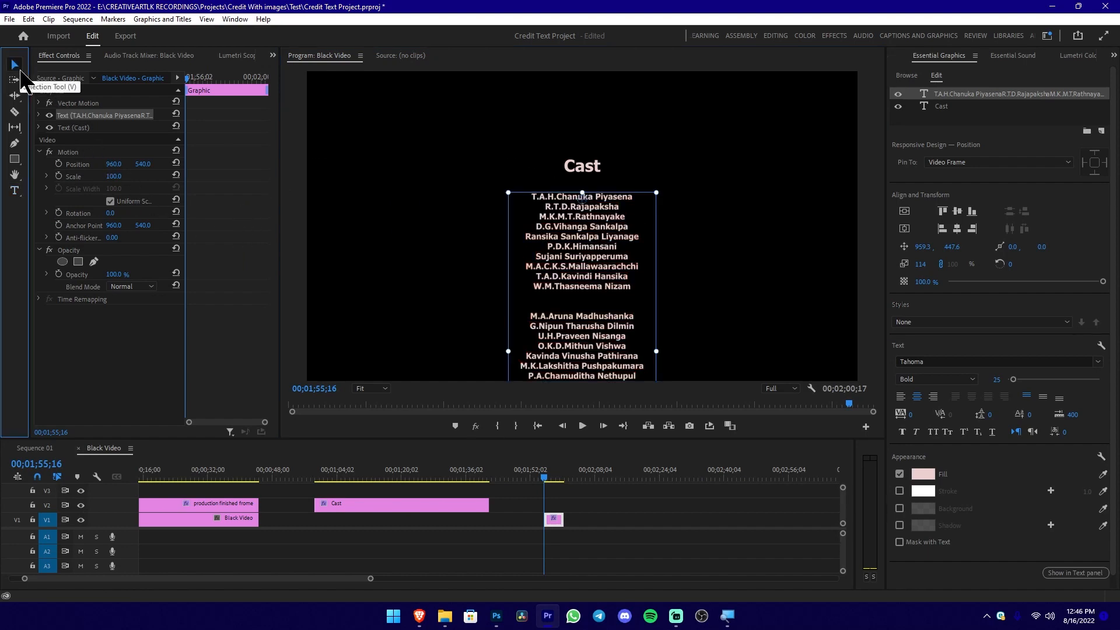
click(549, 476)
key(equal)
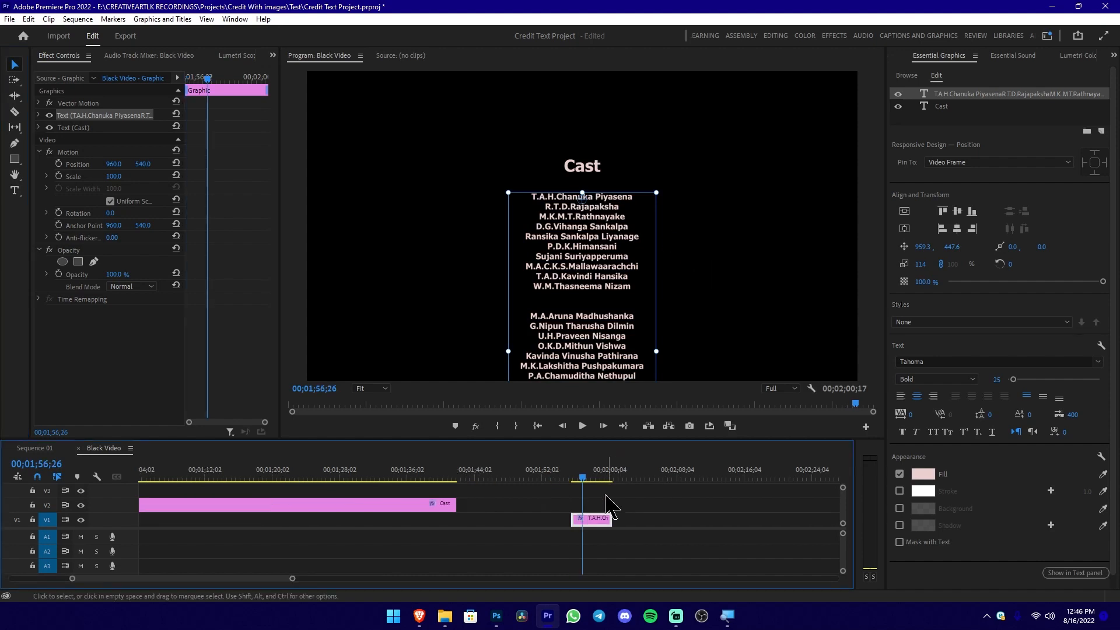
key(equal)
mouse_move(578, 478)
mouse_down()
mouse_move(563, 479)
mouse_move(598, 479)
mouse_up()
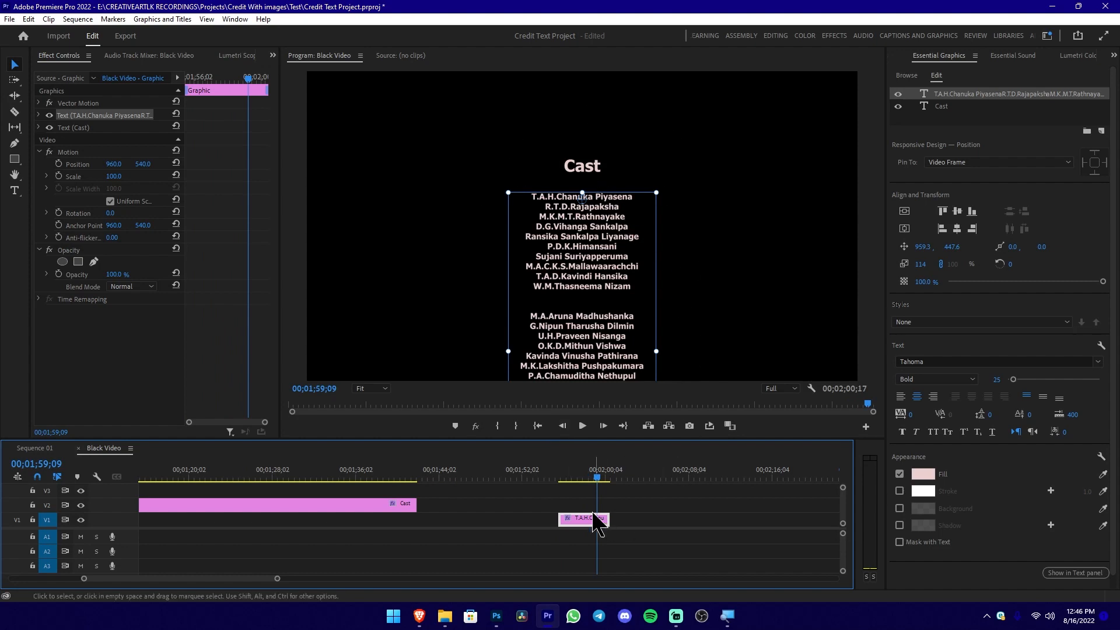
drag(285, 477, 340, 477)
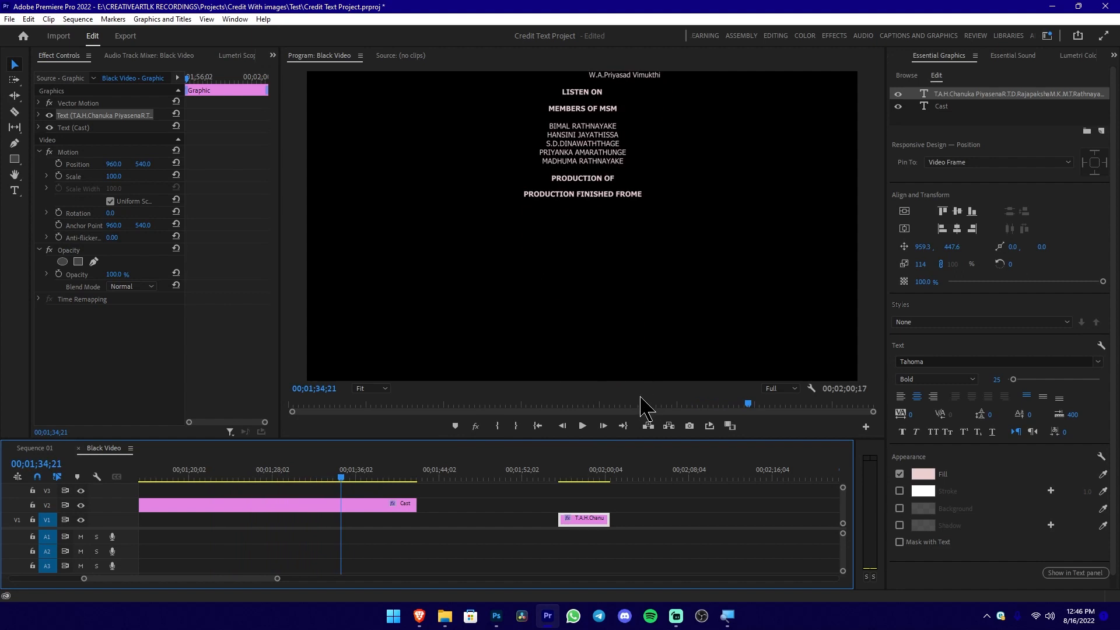
drag(576, 479, 574, 478)
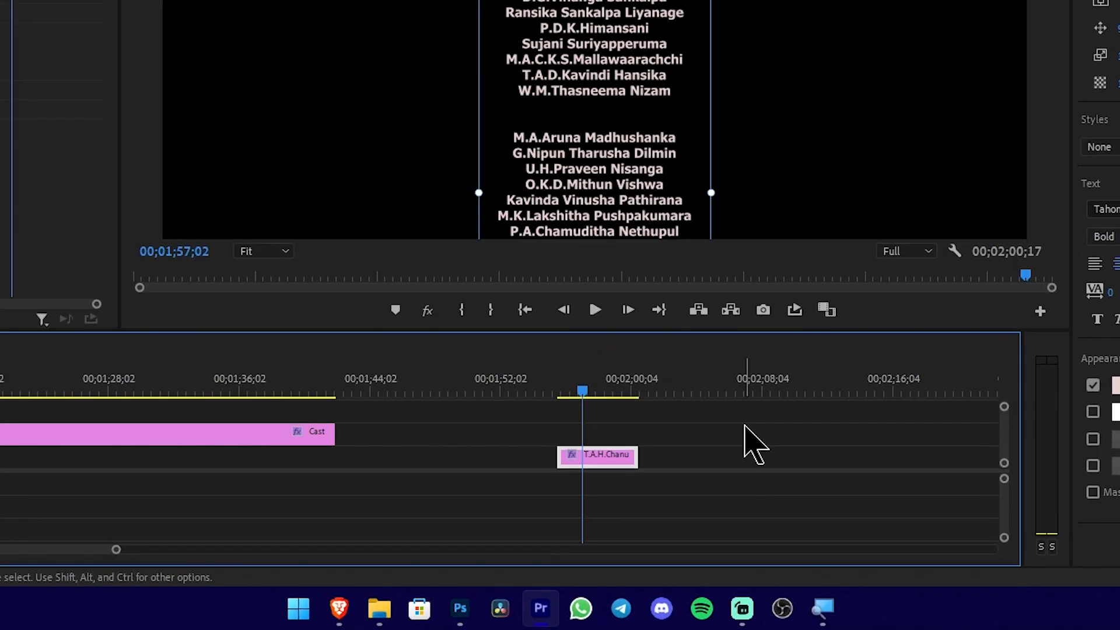
- Select the new title clip as a whole, with no text layer selected, and turn on Roll for it
click(738, 410)
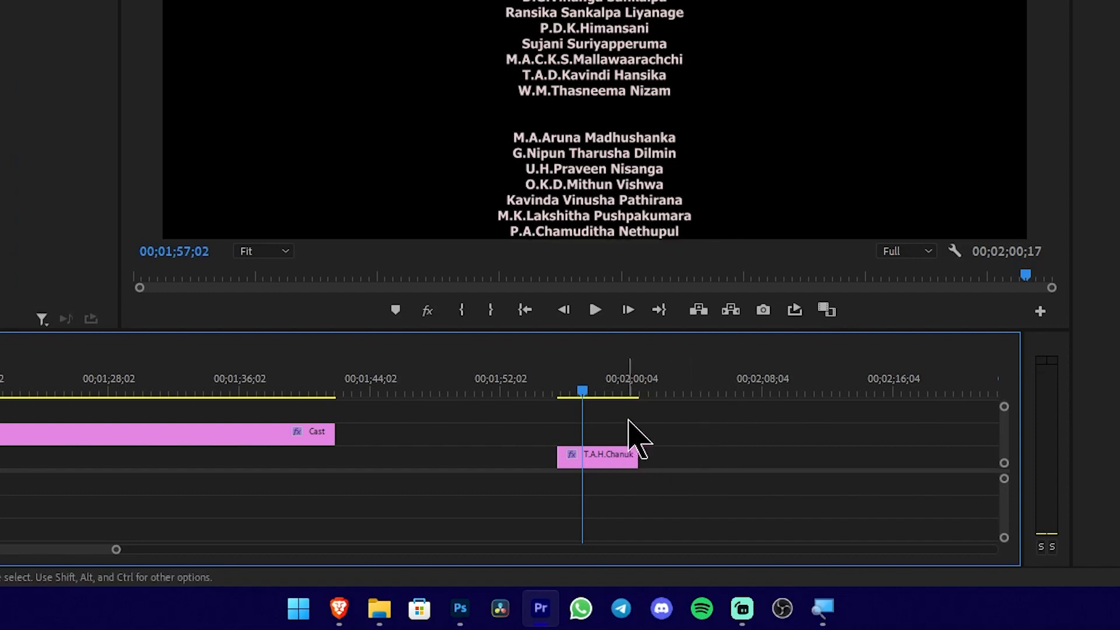
click(622, 455)
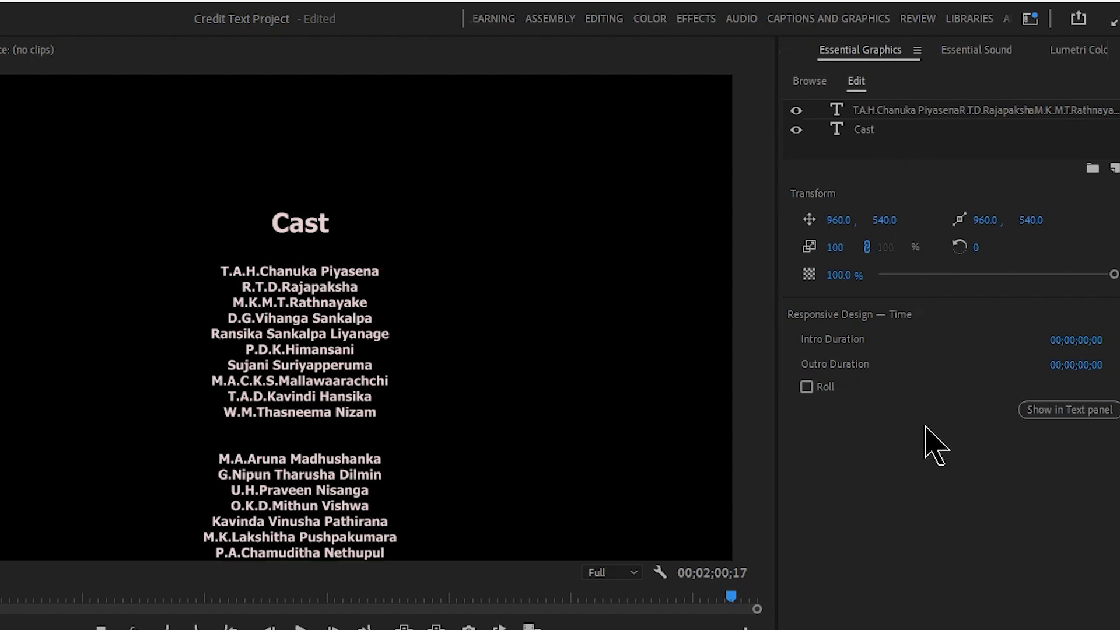
click(807, 388)
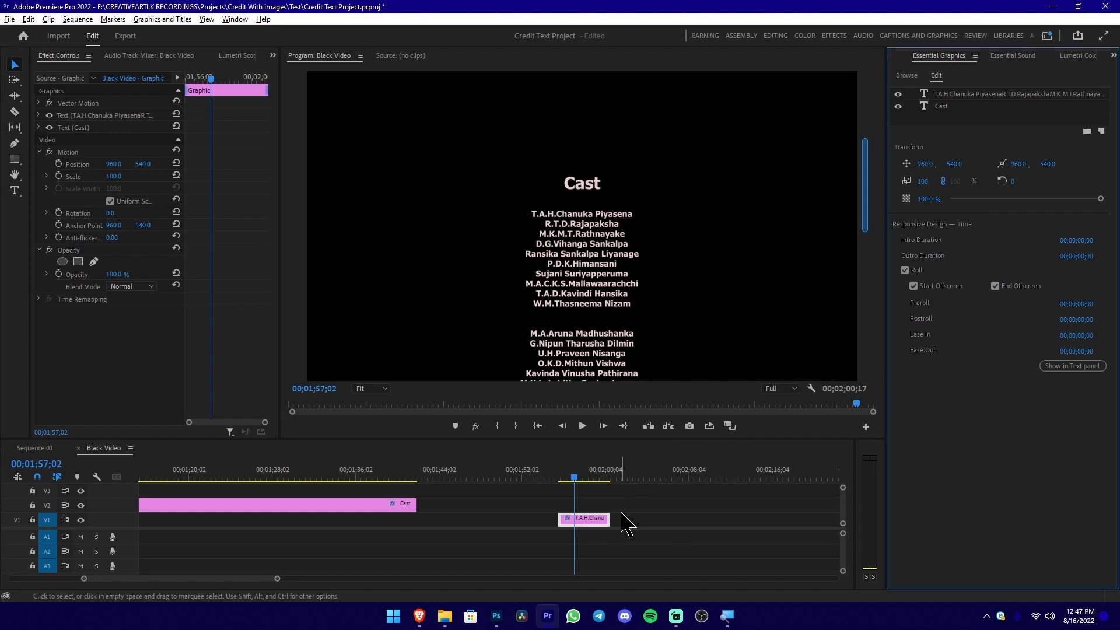
- Play and scrub through the new title clip to preview its rolling credits
scroll(604, 514, up, 6)
mouse_move(550, 480)
mouse_down()
mouse_move(525, 483)
mouse_move(567, 480)
mouse_up()
key(space)
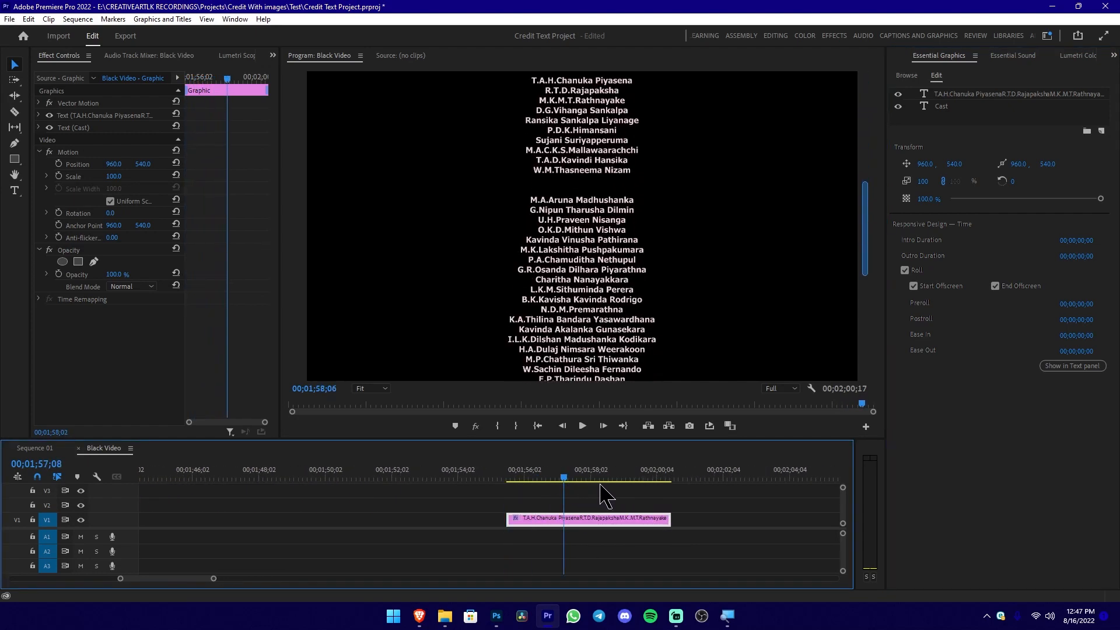
drag(633, 493, 532, 493)
scroll(573, 500, down, 3)
scroll(573, 500, down, 2)
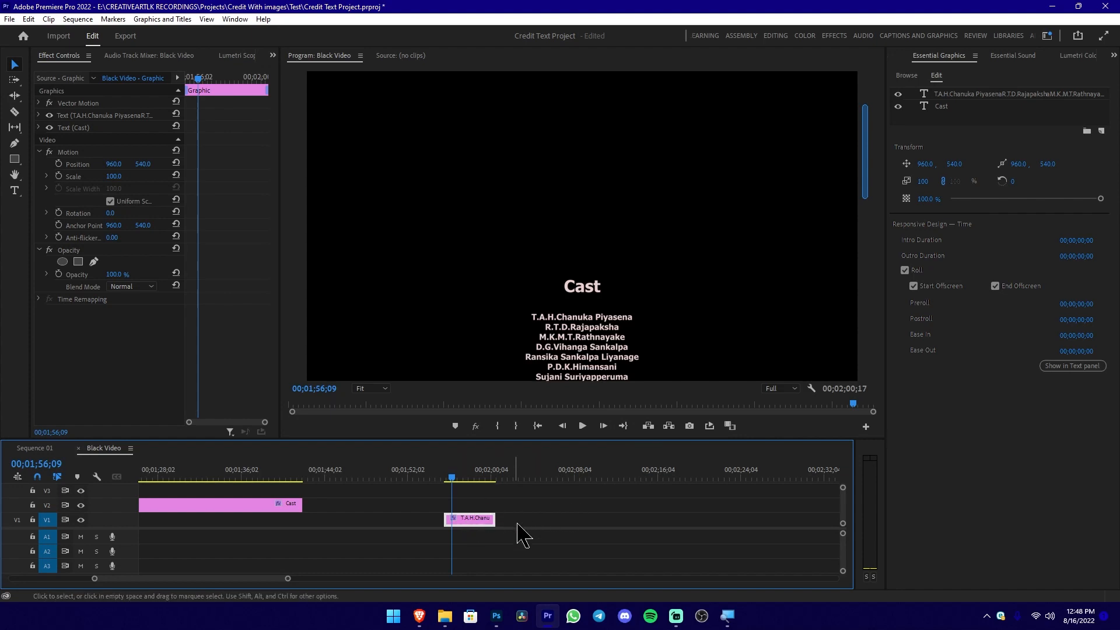
- Extend the end of the new title clip to about 00;02;18;25 and play it to check the roll speed
drag(490, 522, 645, 517)
key(ctrl+z)
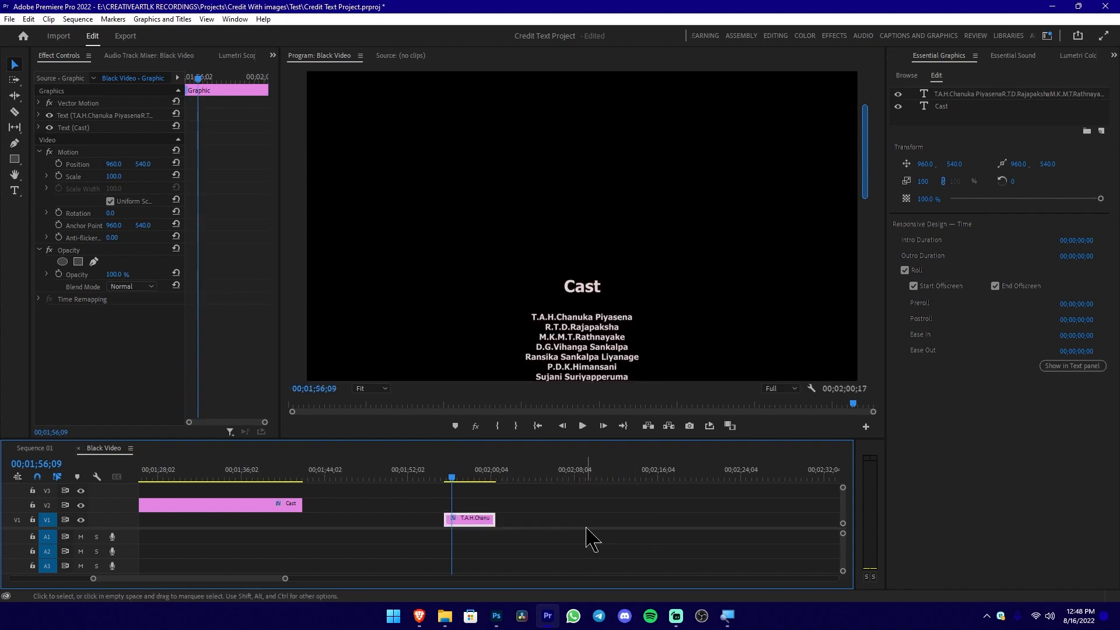
click(500, 517)
drag(500, 517, 689, 502)
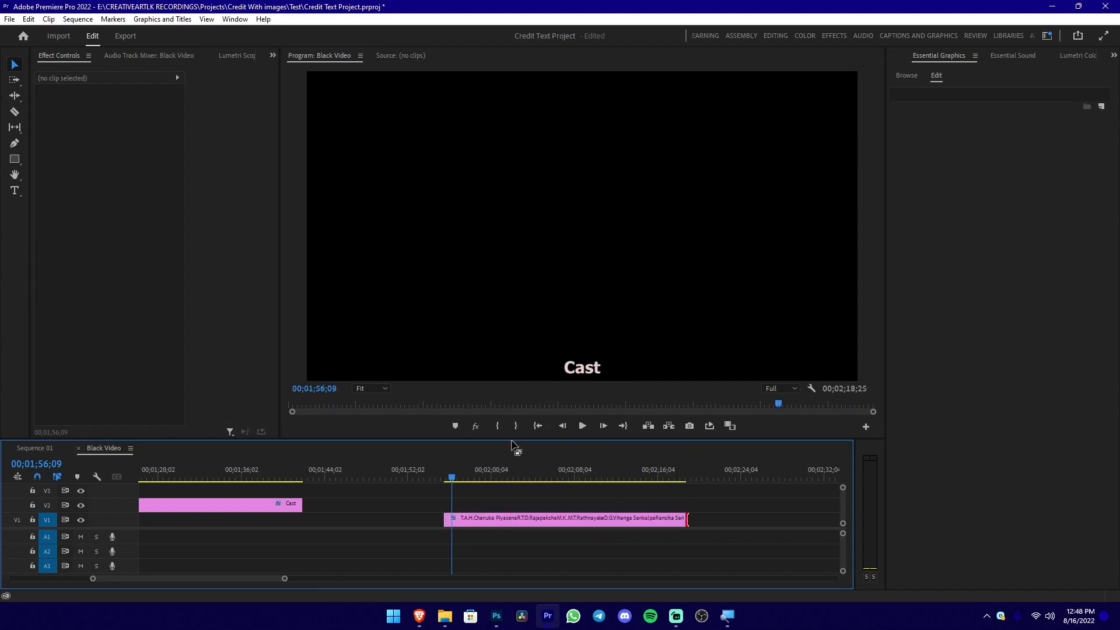
key(space)
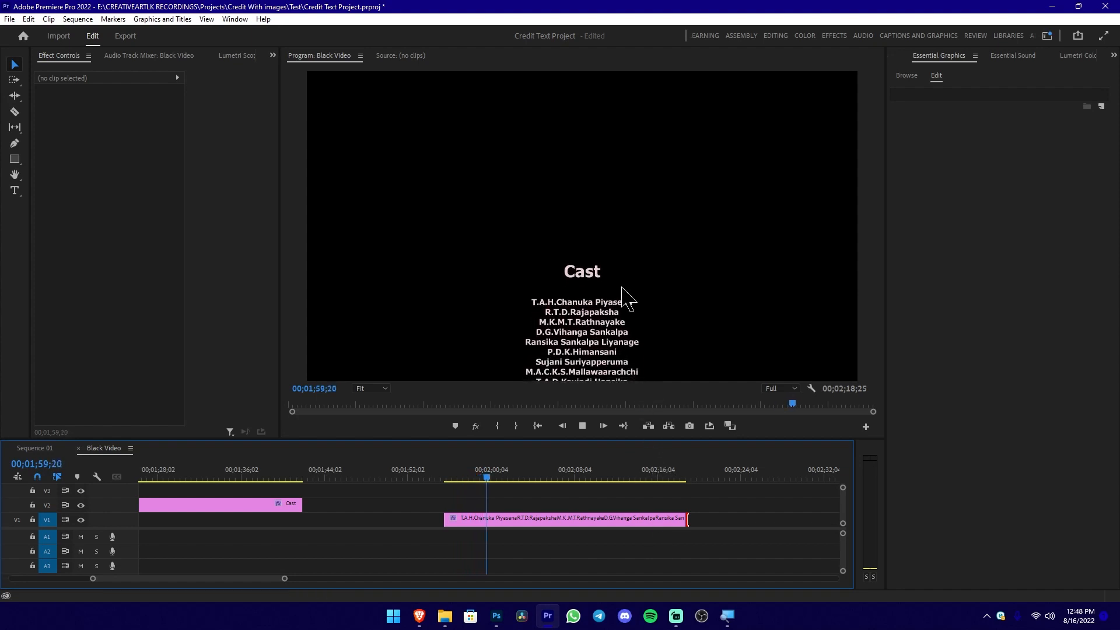
- Shorten the new title clip to end at about 00;02;01;14 and play it from its start to check the roll speed
drag(694, 516, 607, 508)
drag(537, 509, 506, 509)
drag(473, 476, 444, 475)
key(space)
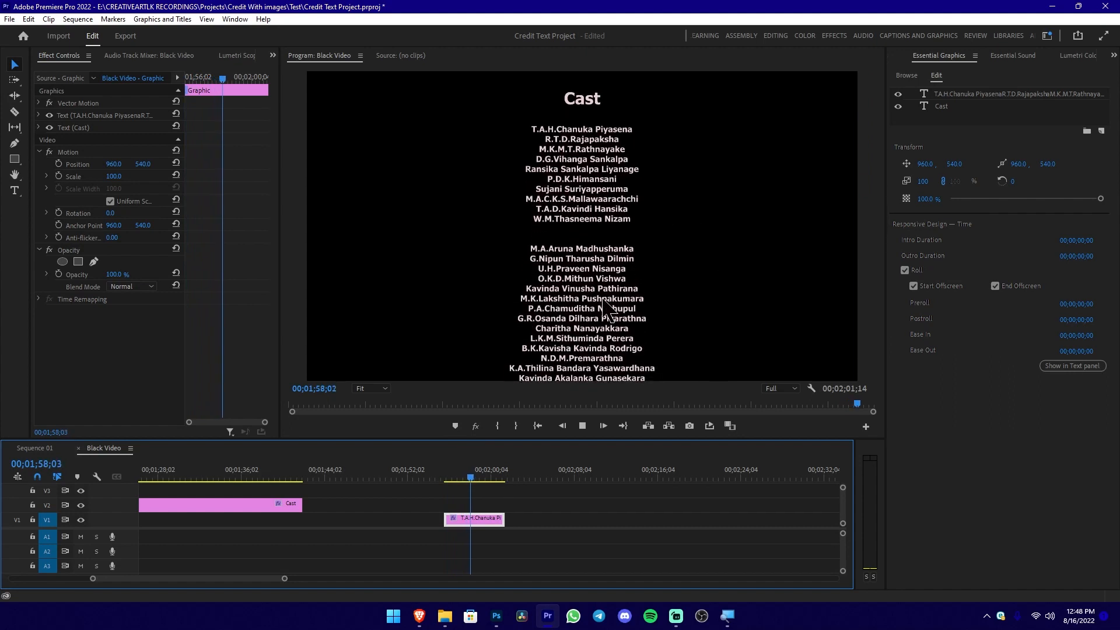
key(space)
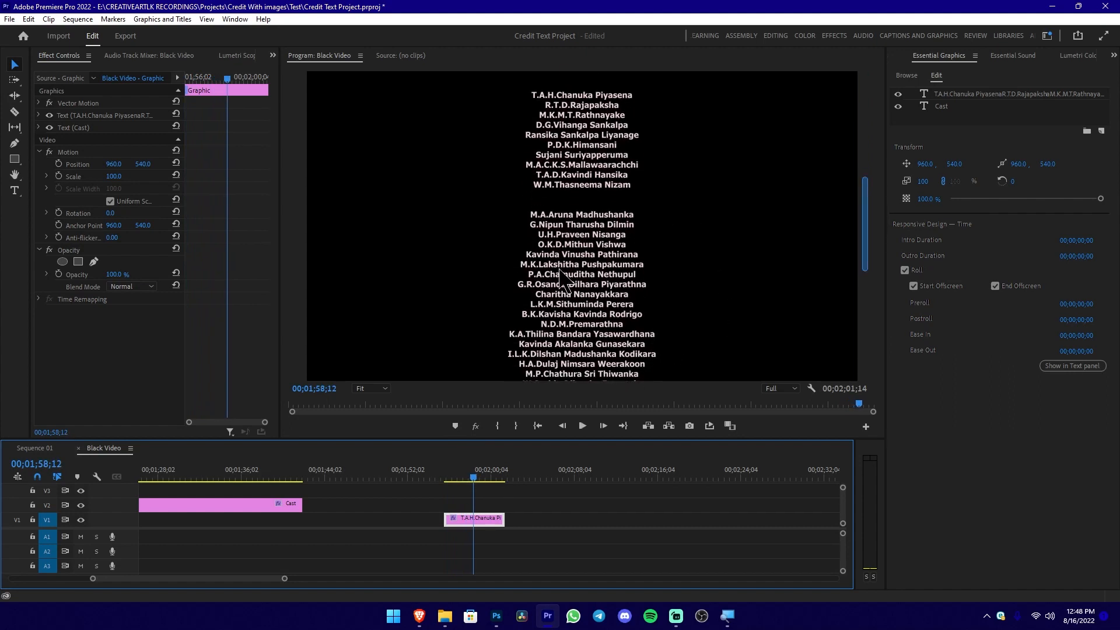
- Preview the end of the finished credits clip and delete the new title clip from the timeline
scroll(477, 509, up, 2)
scroll(509, 509, up, 2)
scroll(528, 516, up, 2)
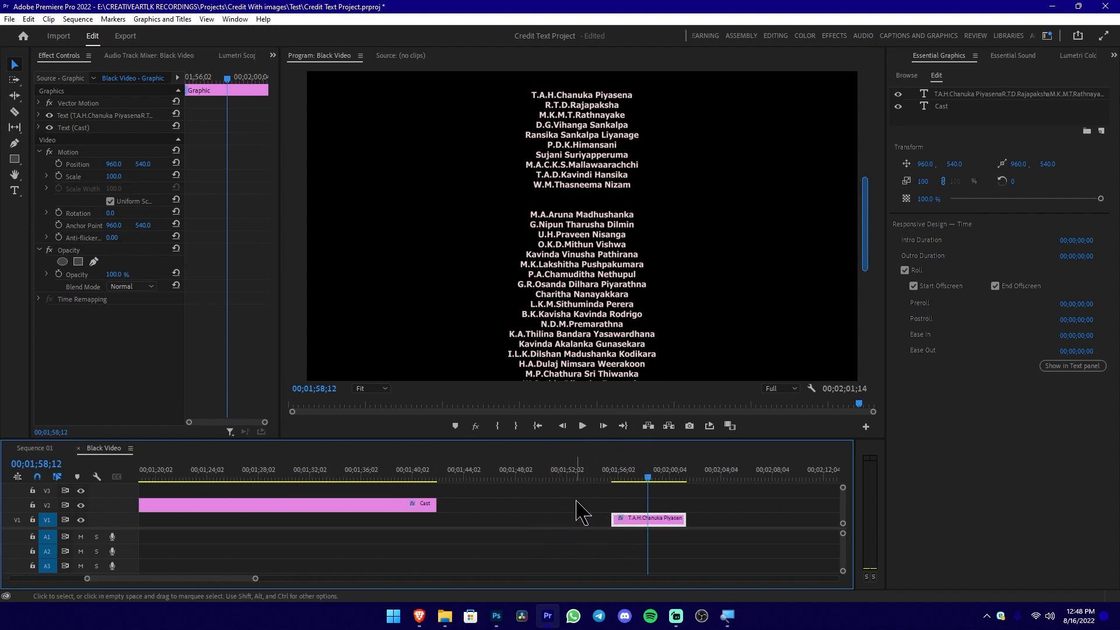
drag(456, 484, 296, 493)
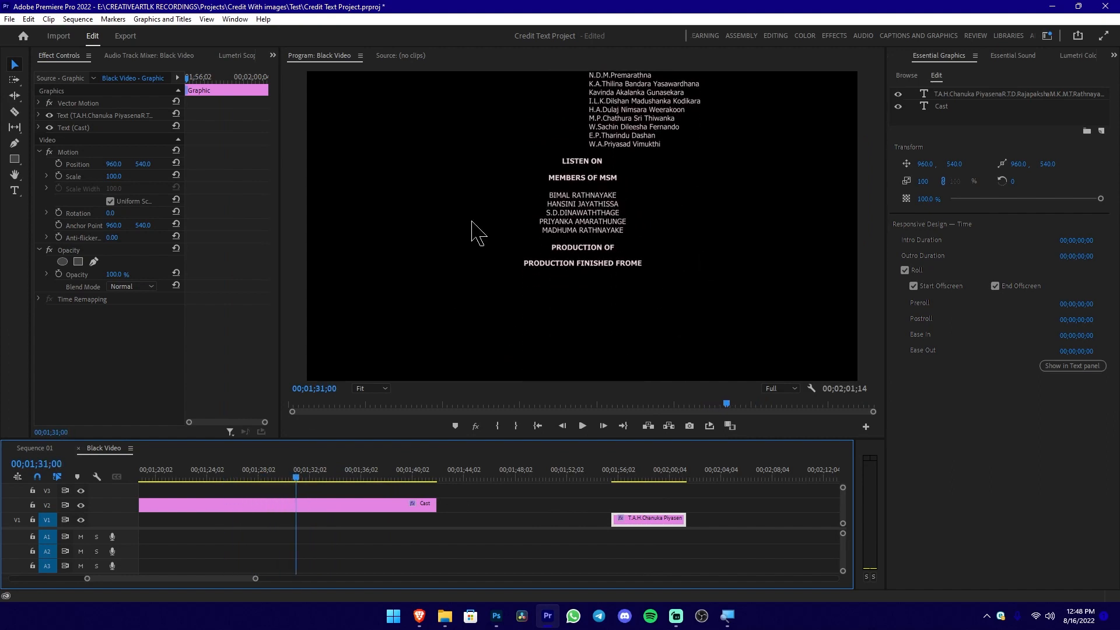
key(space)
key(space)
drag(566, 555, 740, 517)
key(Delete)
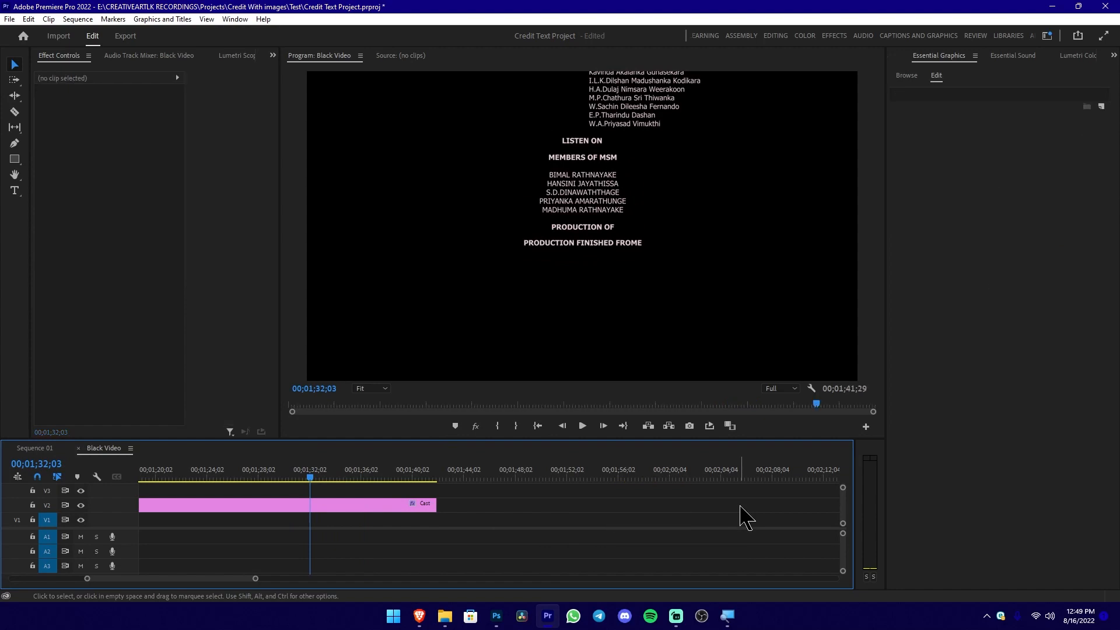
- Examine the finished credits near 00;01;13;07 in an enlarged preview, selecting each heading, role and name text block in turn
scroll(740, 505, down, 3)
drag(583, 480, 456, 477)
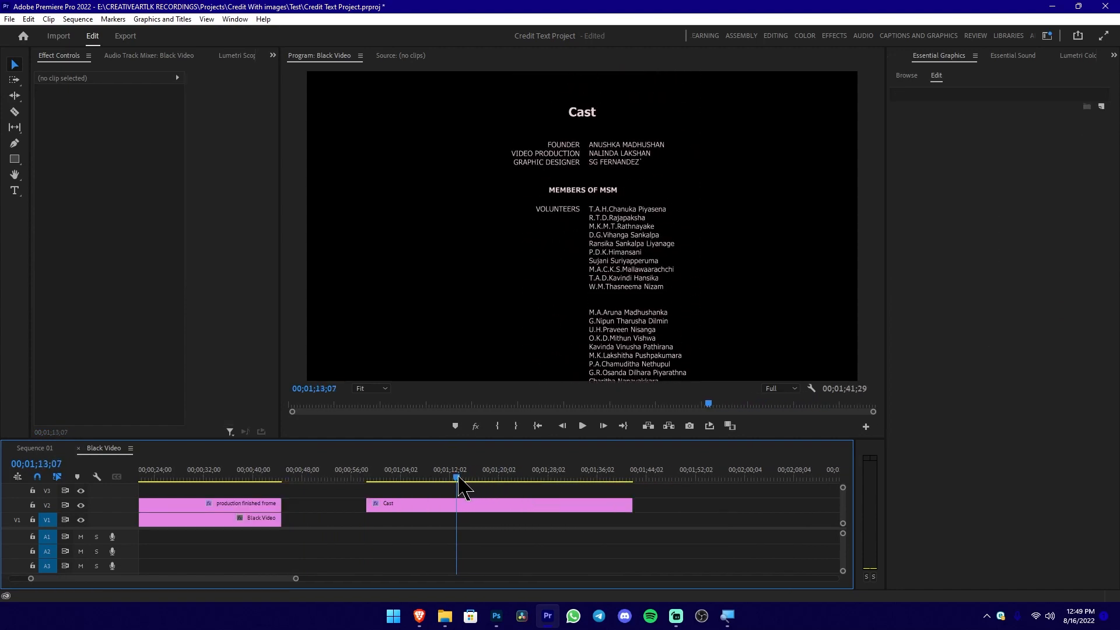
key(grave)
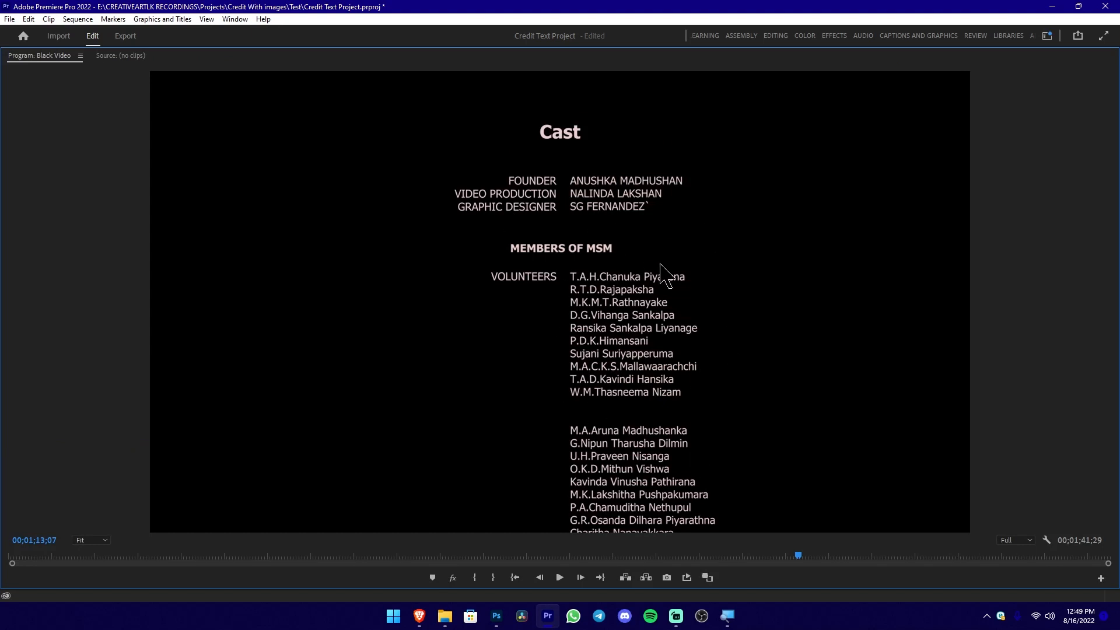
click(609, 320)
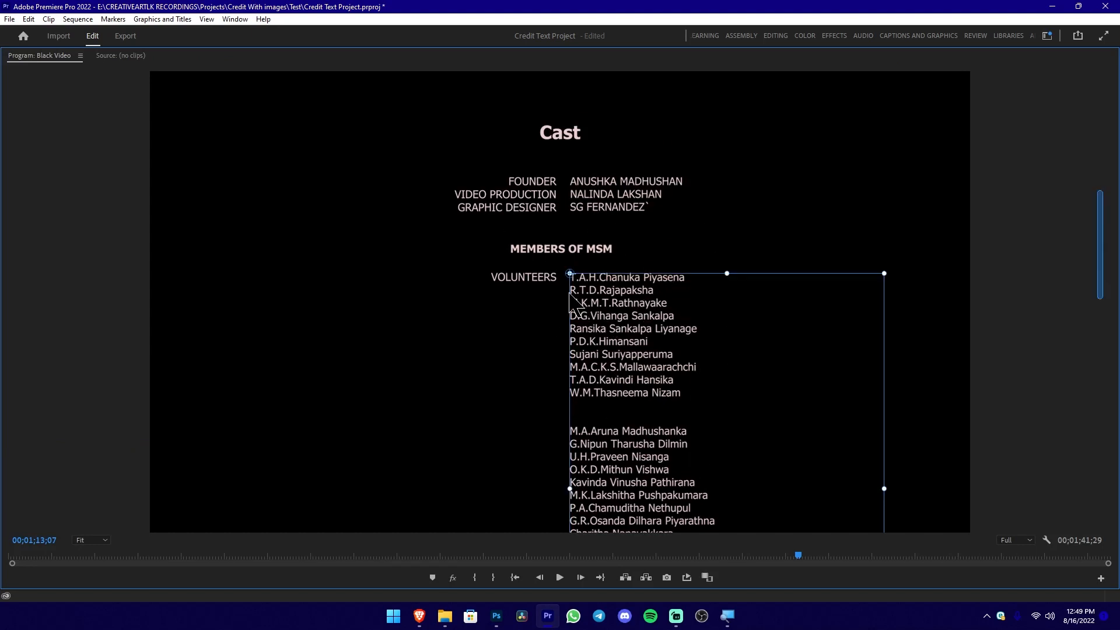
click(543, 290)
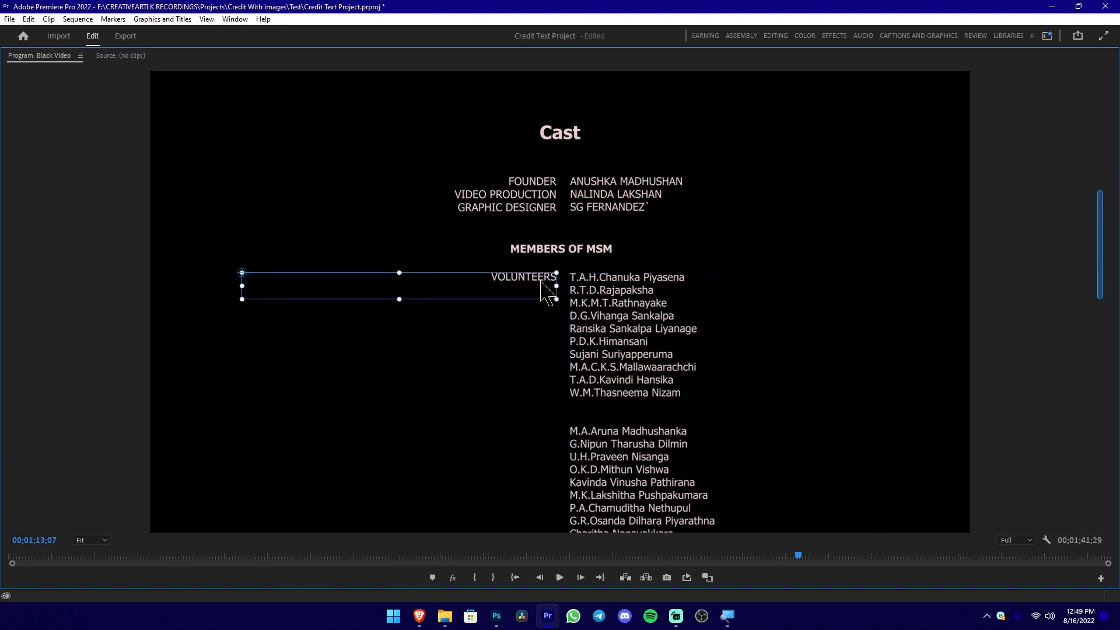
click(591, 250)
click(620, 204)
click(547, 209)
click(570, 145)
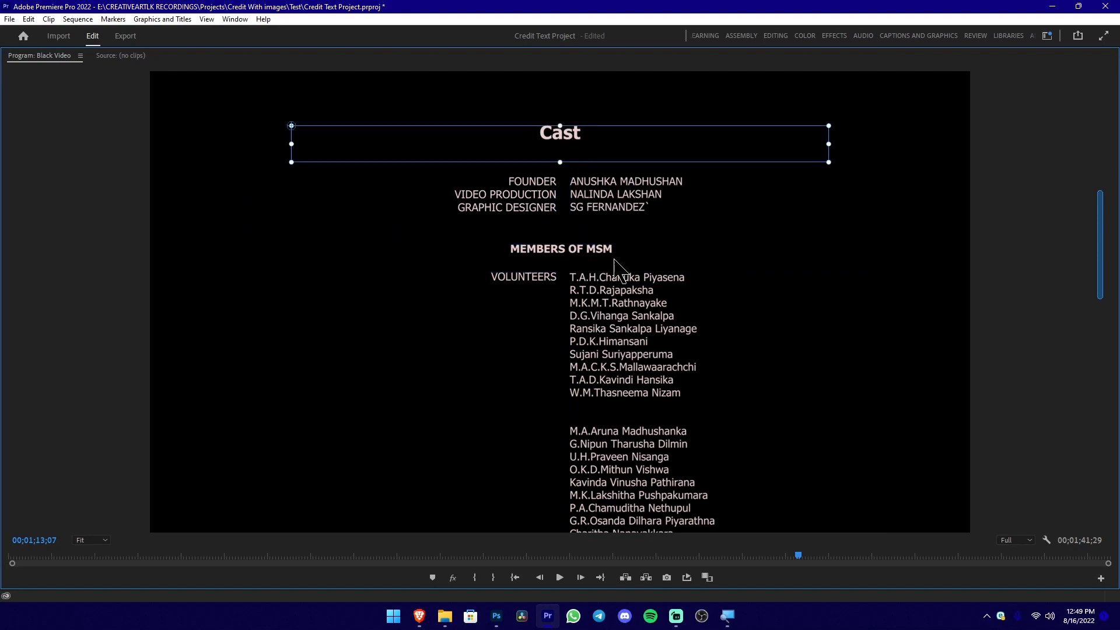
click(640, 357)
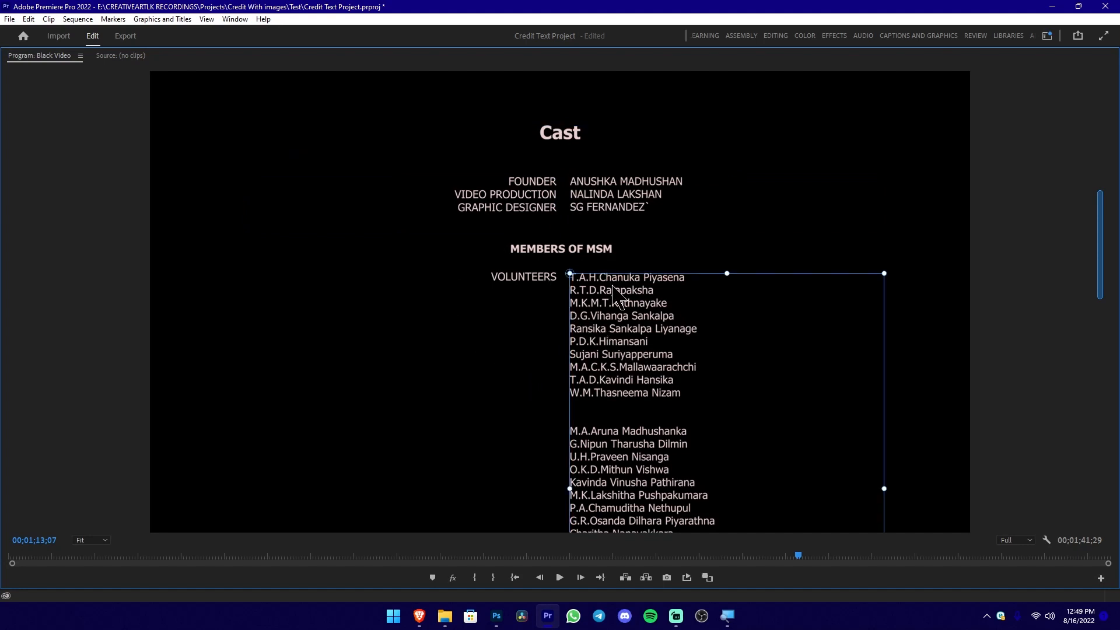
click(551, 288)
click(590, 249)
click(598, 191)
click(539, 203)
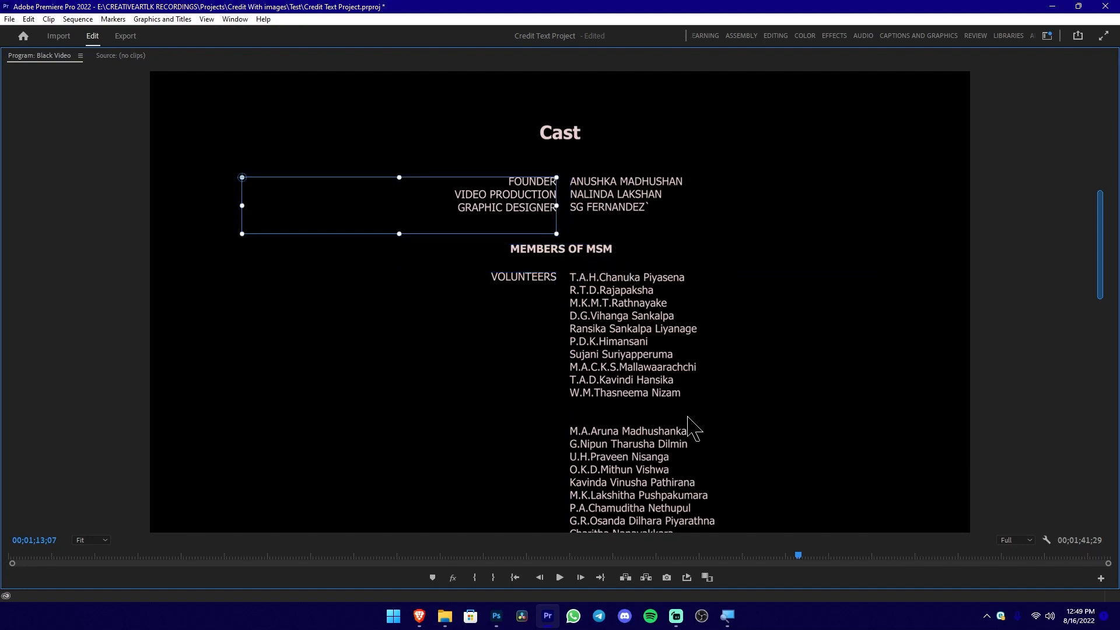
key(grave)
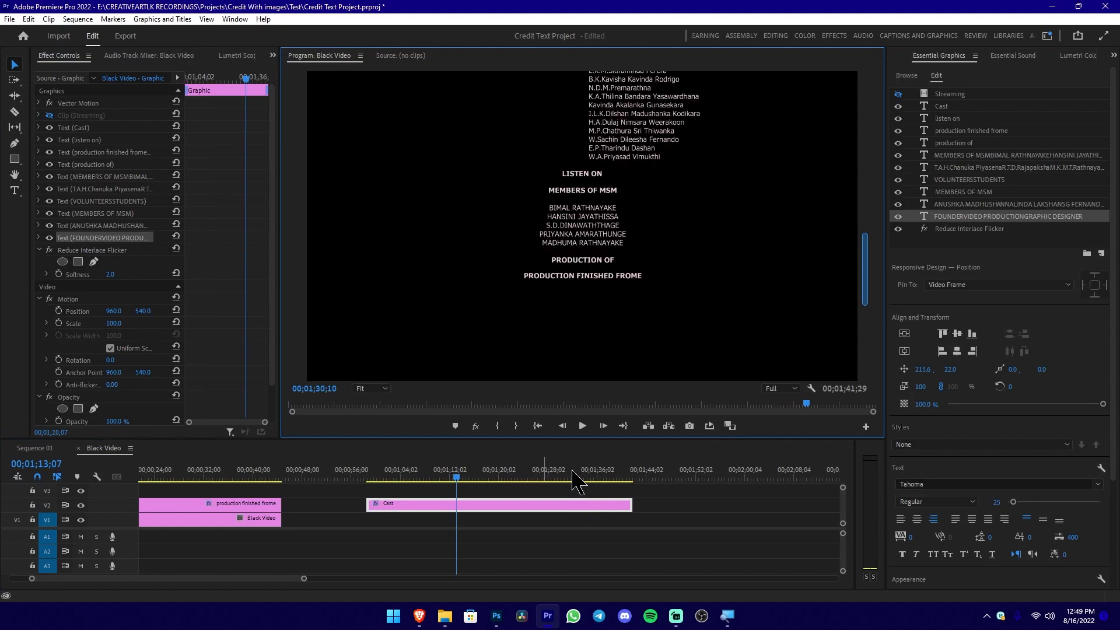
- Play the closing part of the finished credits and examine the frame at 00;01;31;02 in an enlarged preview
click(539, 473)
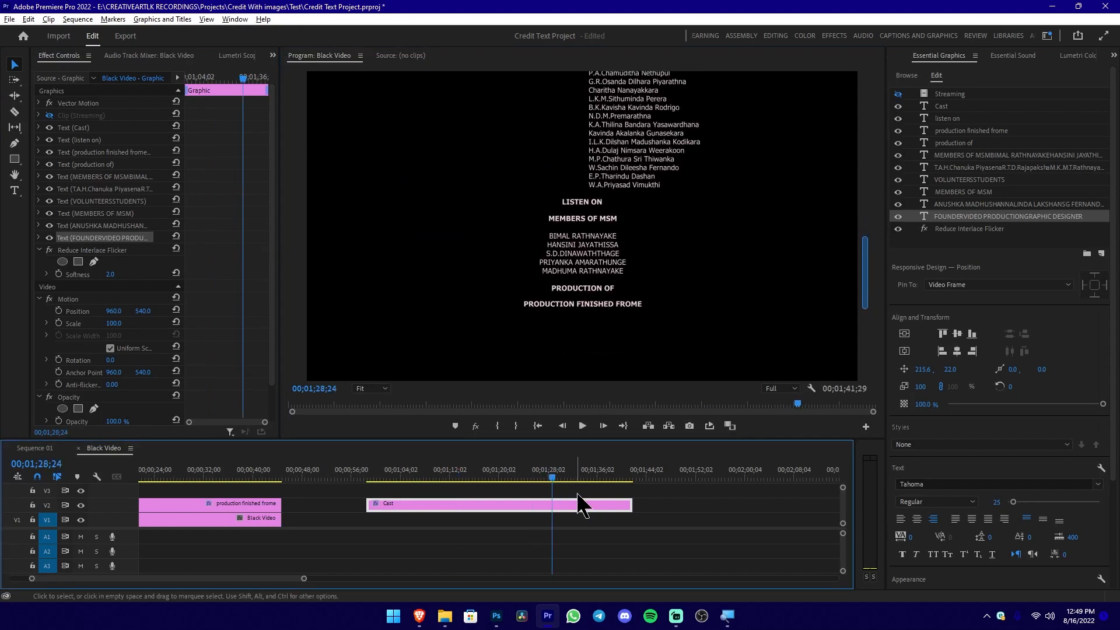
key(equal)
key(space)
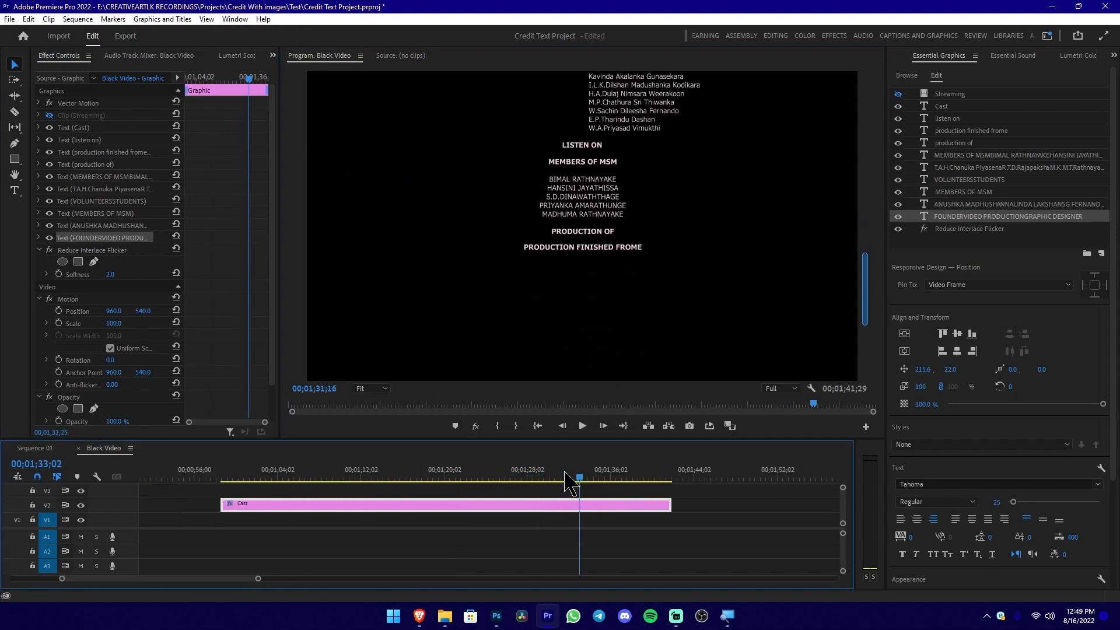
key(grave)
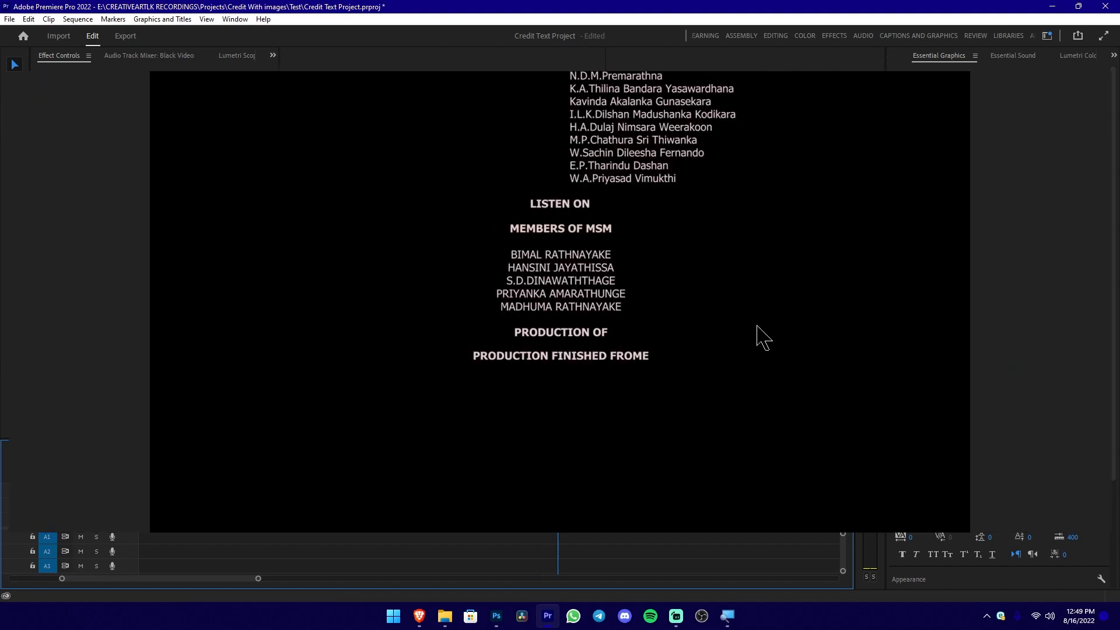
key(grave)
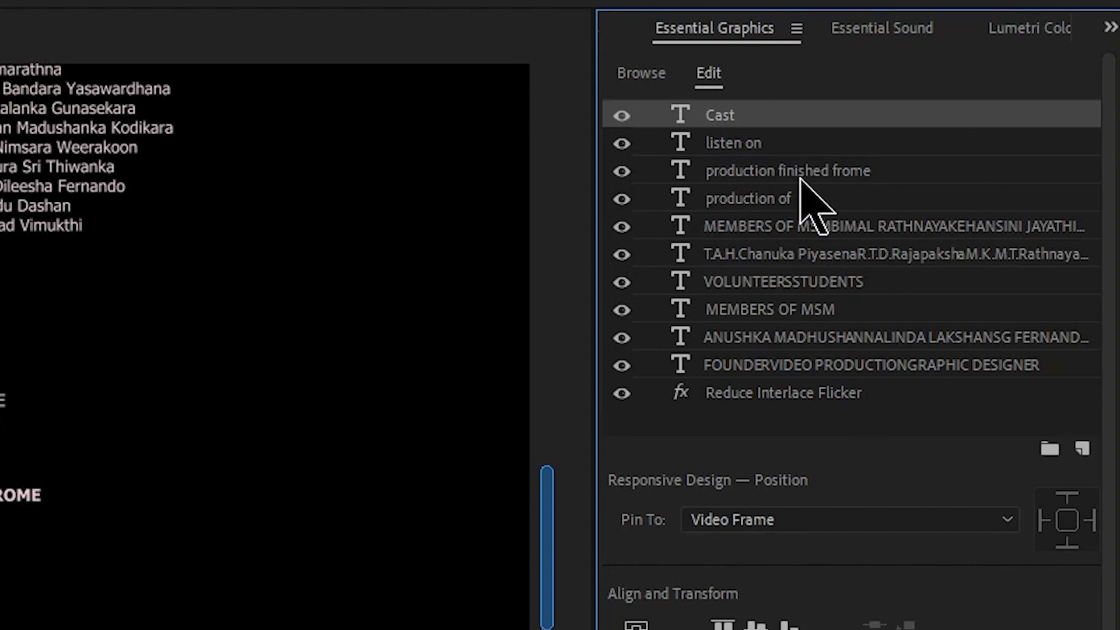
- Examine the credits graphic's layers one by one, from "listen on" down to Reduce Interlace Flicker
click(778, 150)
click(780, 172)
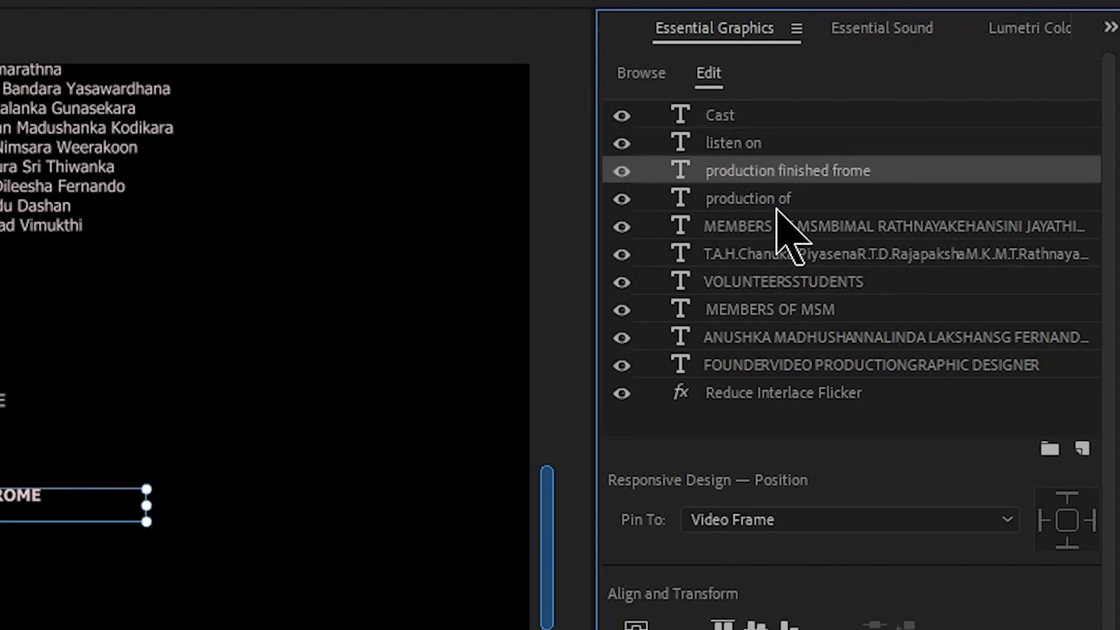
click(775, 279)
click(776, 372)
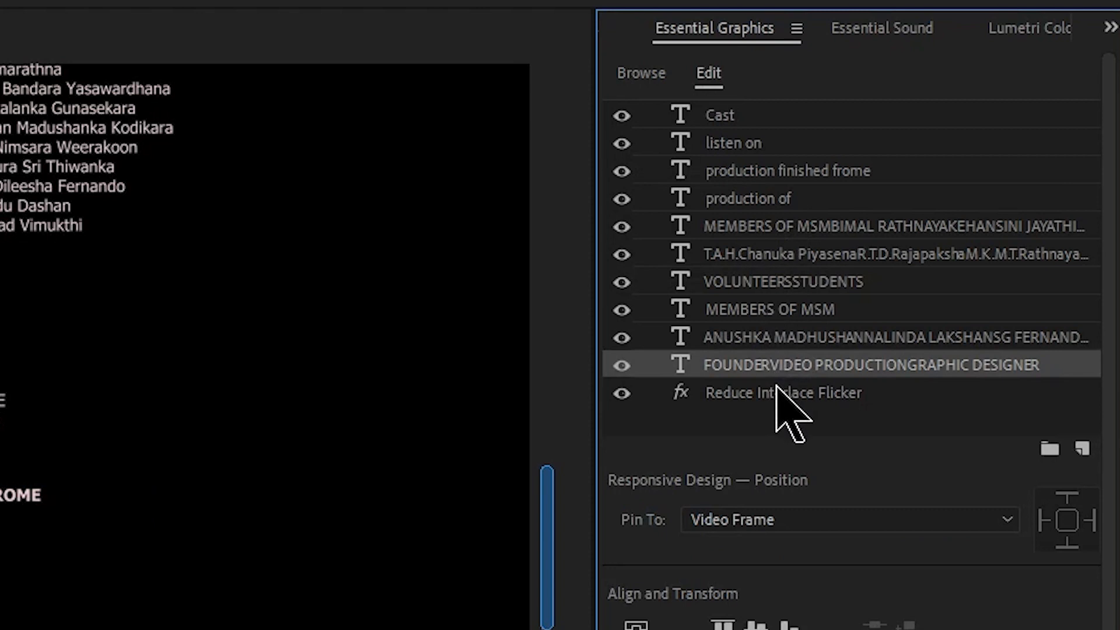
click(779, 393)
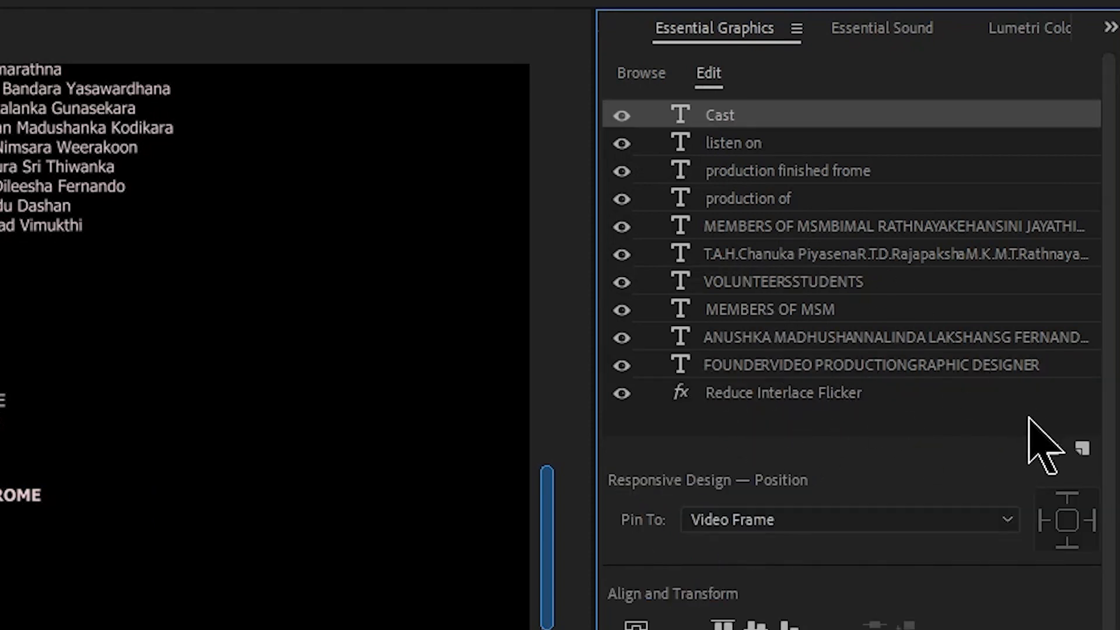
- Add Streaming.png from the Assets folder to the credits graphic as a new layer from file
click(1082, 449)
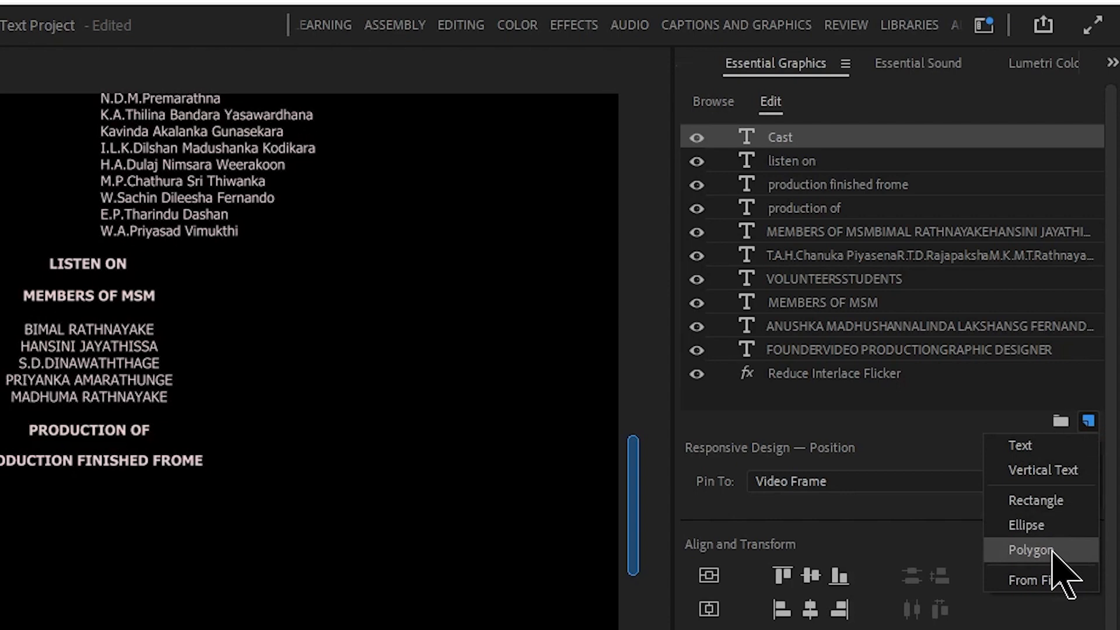
click(1057, 581)
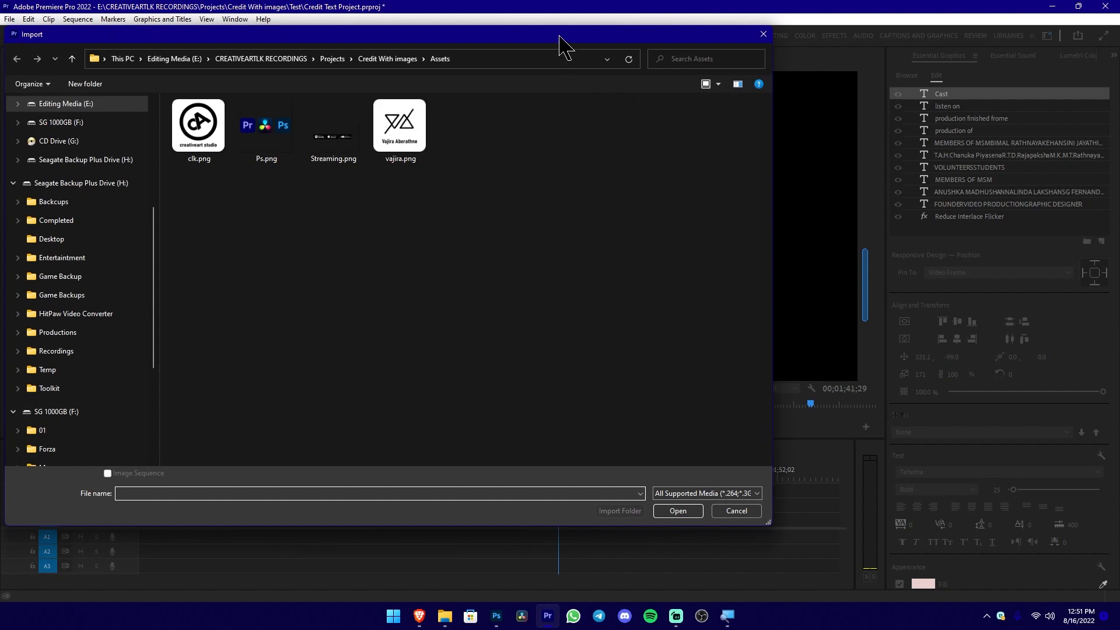
drag(560, 37, 726, 107)
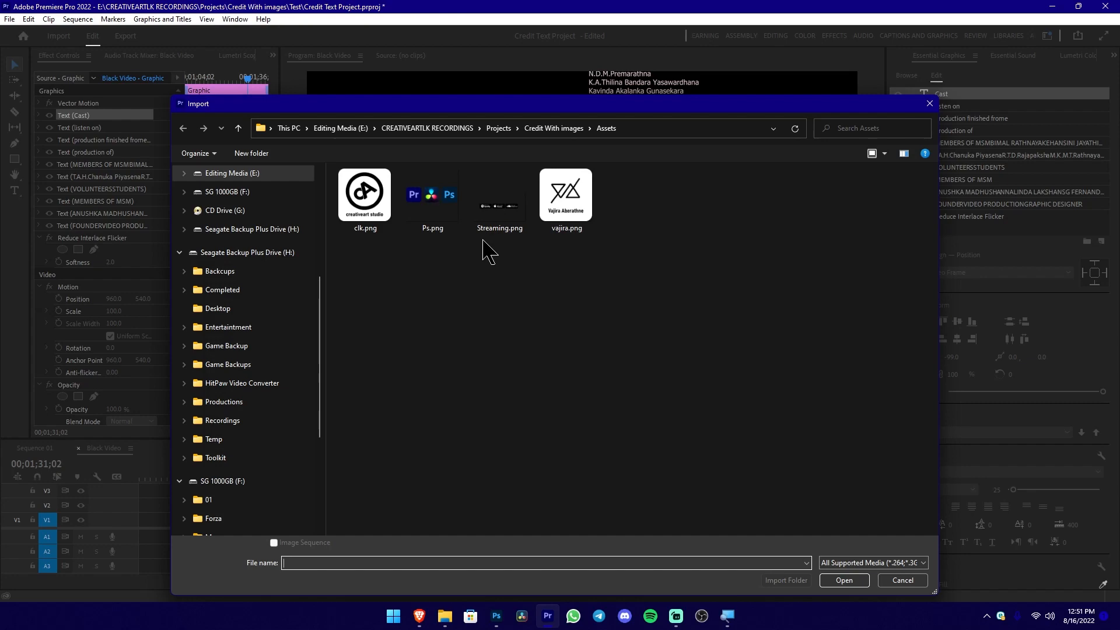
click(496, 220)
click(433, 198)
click(490, 215)
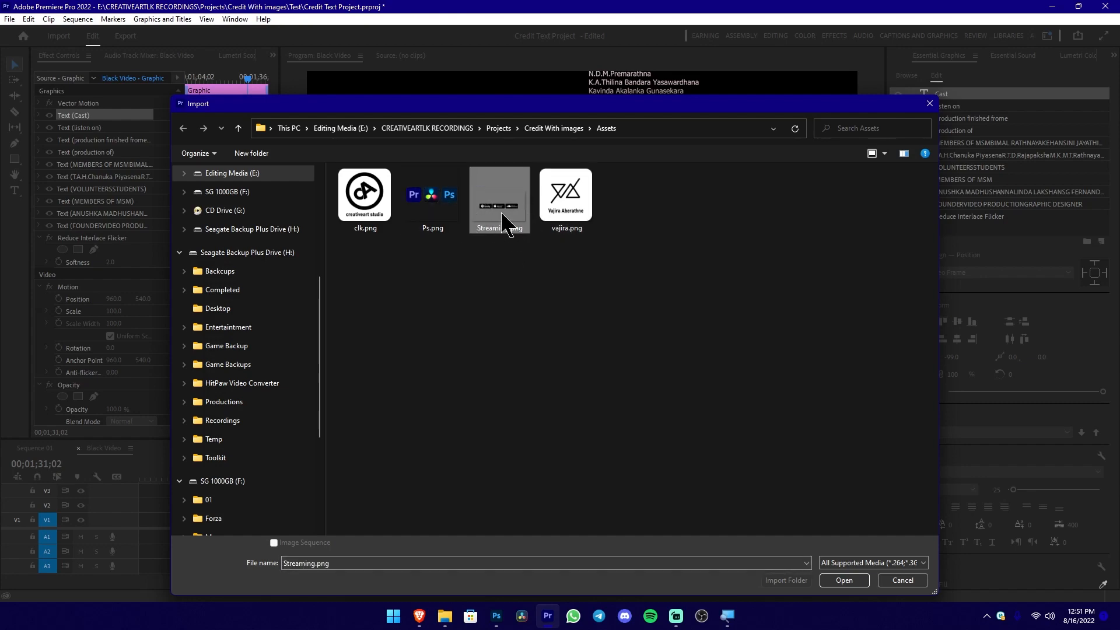
double_click(510, 208)
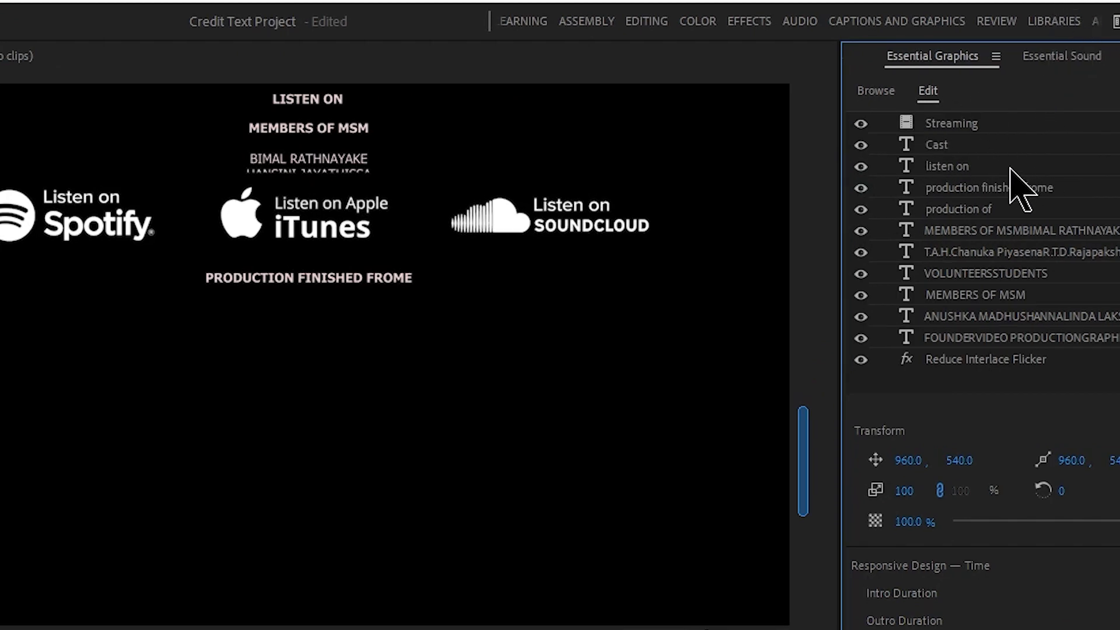
- Select the Streaming layer and toggle its visibility repeatedly to compare the frame with and without the logos
click(941, 125)
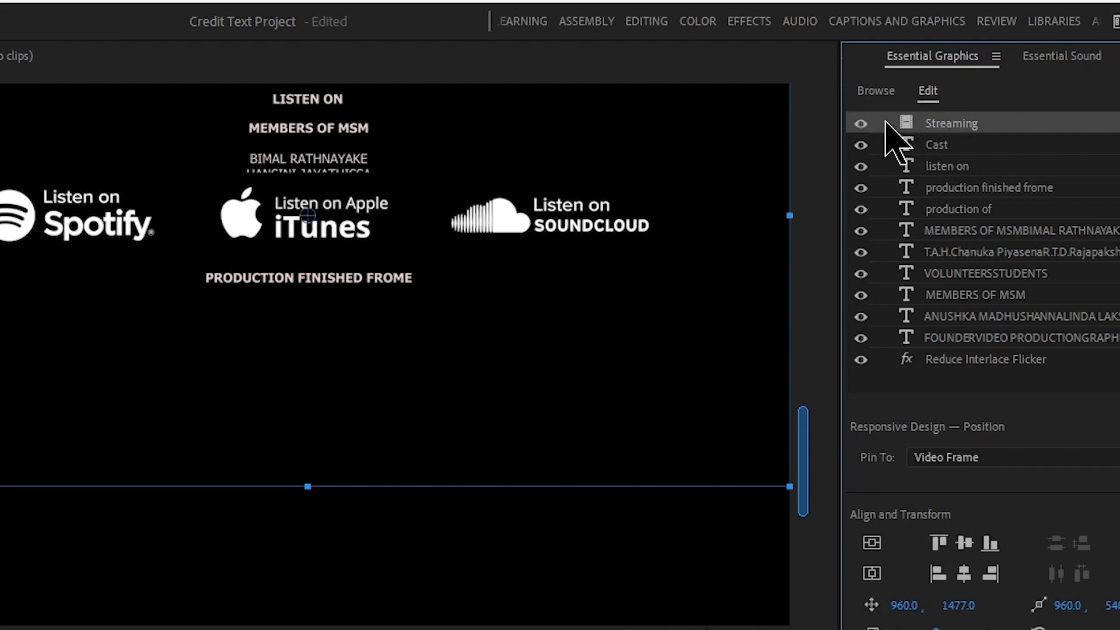
click(860, 124)
click(861, 124)
click(861, 124)
click(861, 124)
click(861, 123)
click(861, 123)
click(861, 123)
click(860, 123)
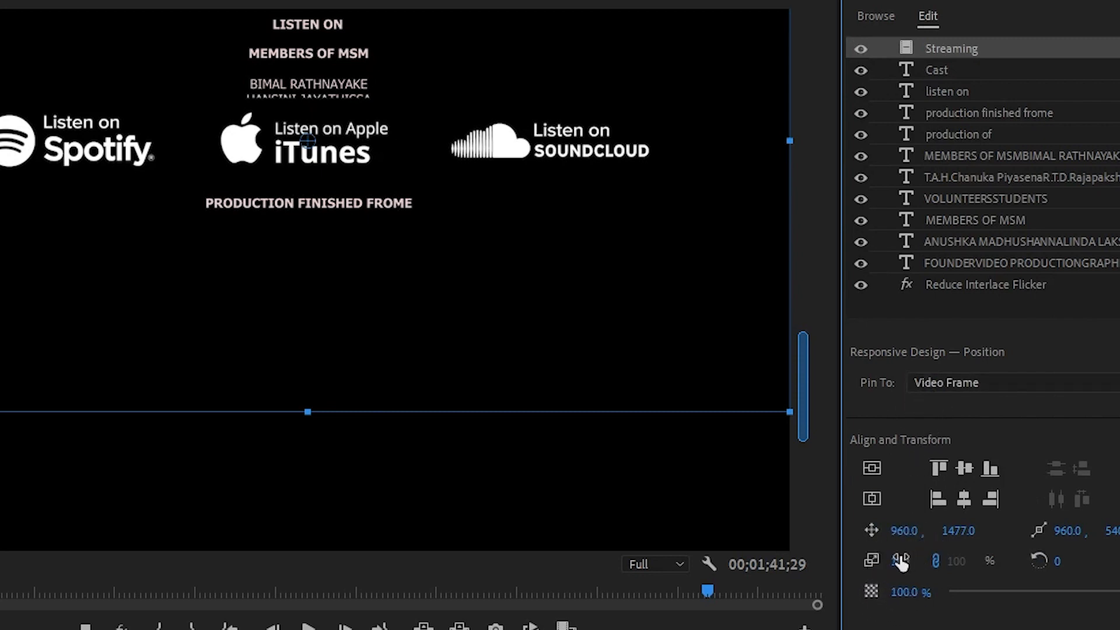
- Scale the Streaming layer to 36% and set its vertical position to 1304.5, directly beneath the LISTEN ON heading
drag(900, 561, 863, 560)
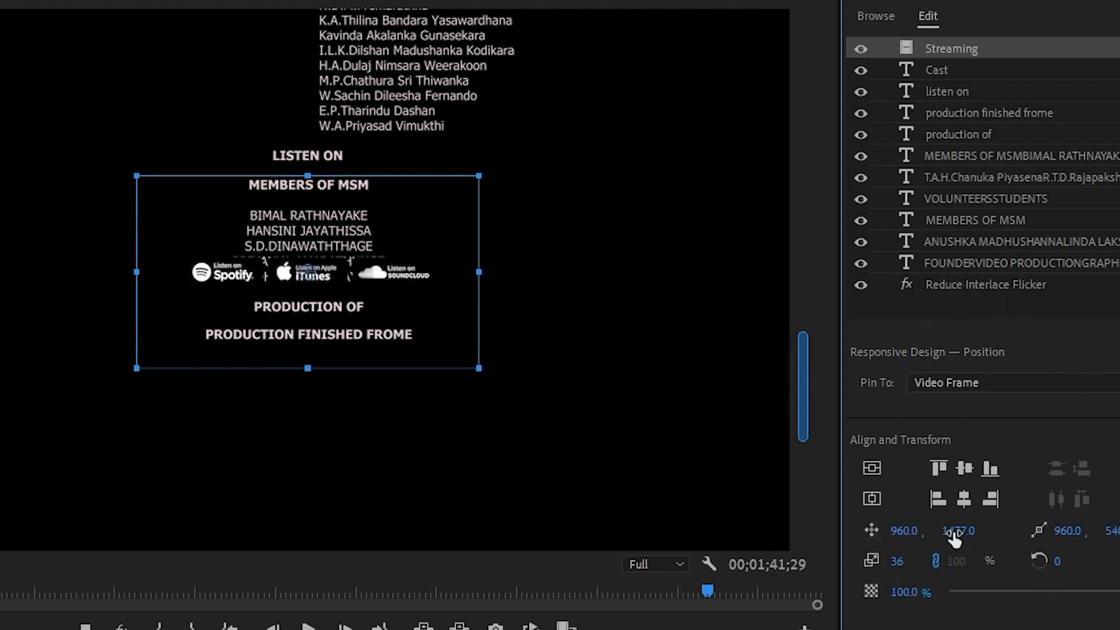
drag(958, 531, 858, 530)
click(562, 492)
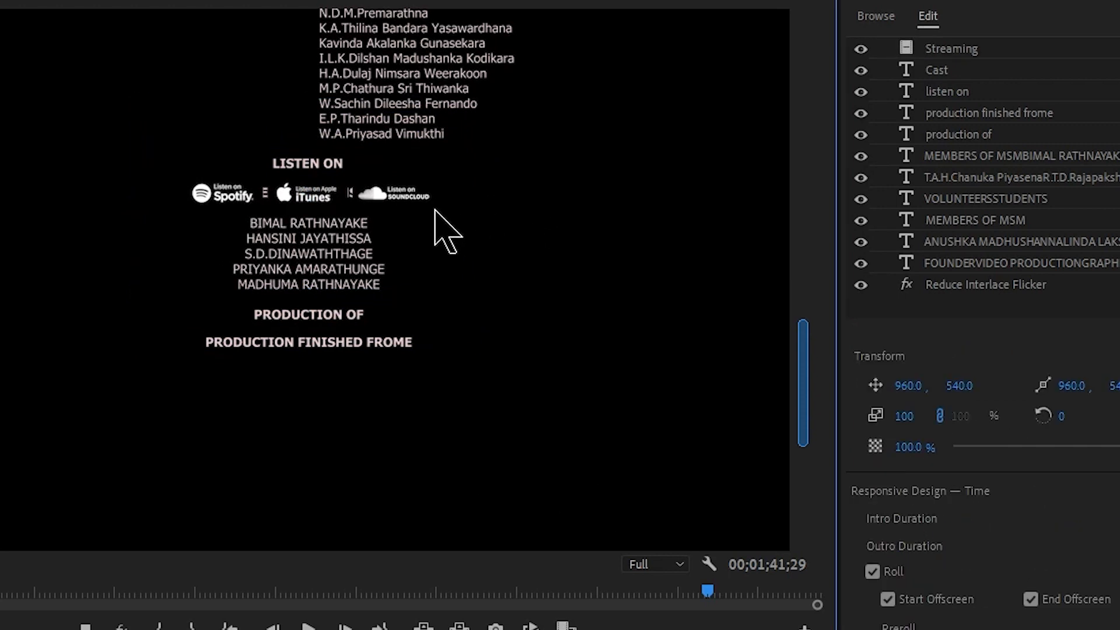
click(337, 251)
drag(363, 190, 458, 182)
key(ctrl+z)
key(ctrl+z)
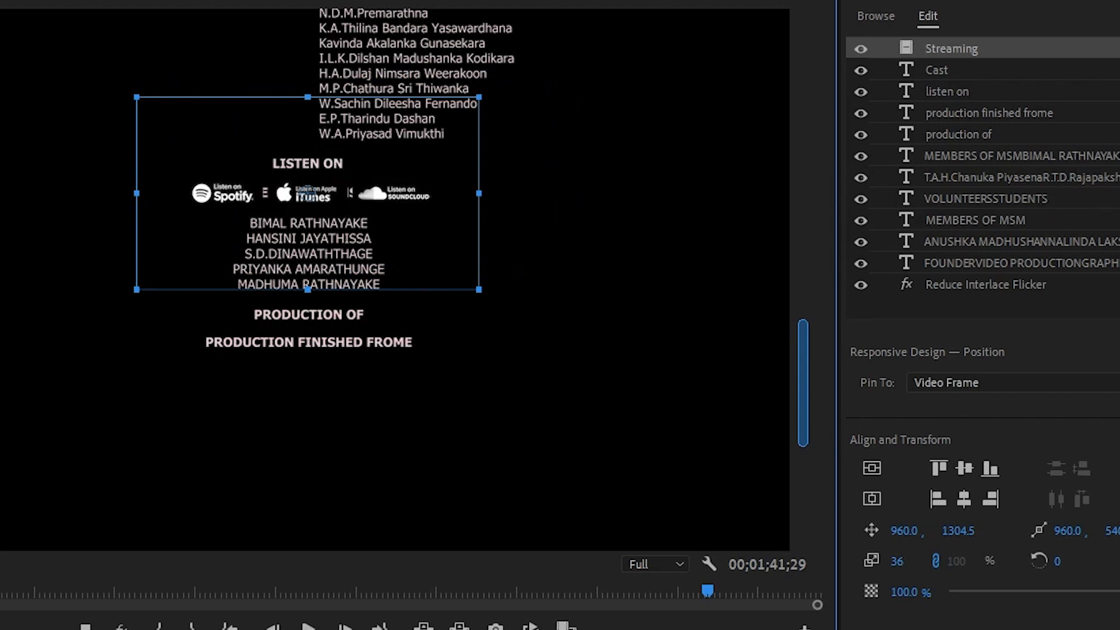
- Hide the Streaming layer and move the MEMBERS OF MSM block below LISTEN ON, production of and production finished frome down together to make room
click(861, 49)
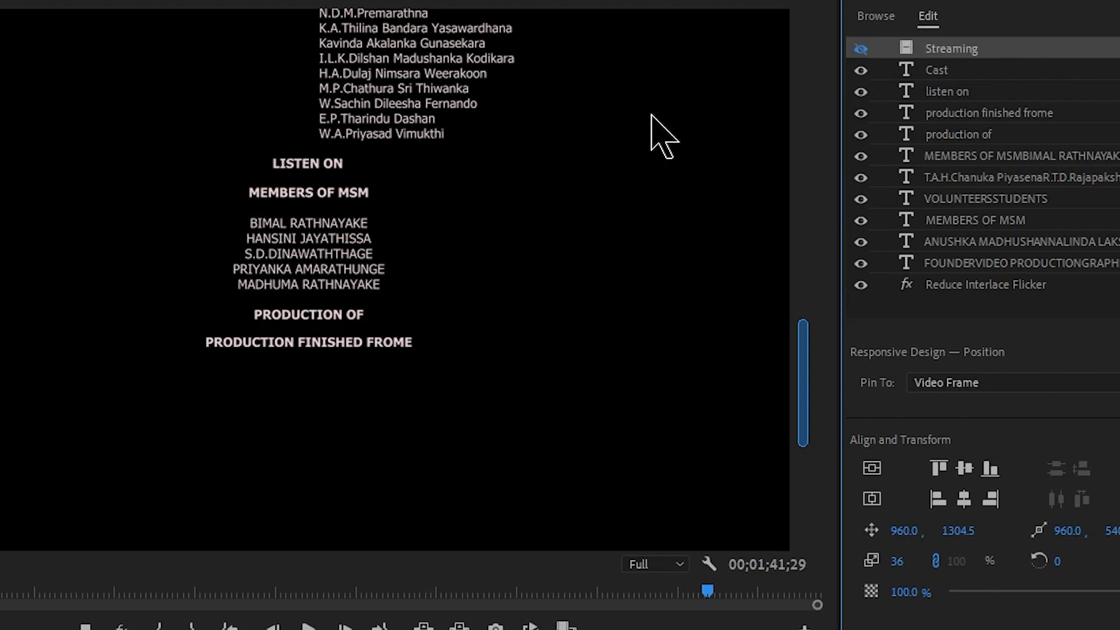
click(300, 277)
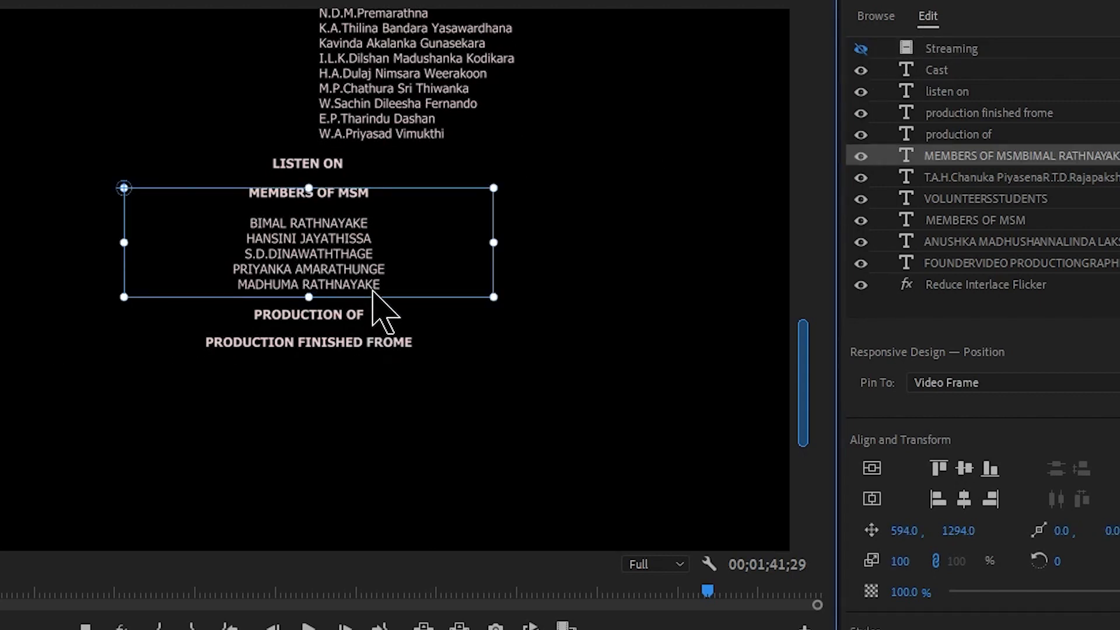
shift+click(358, 319)
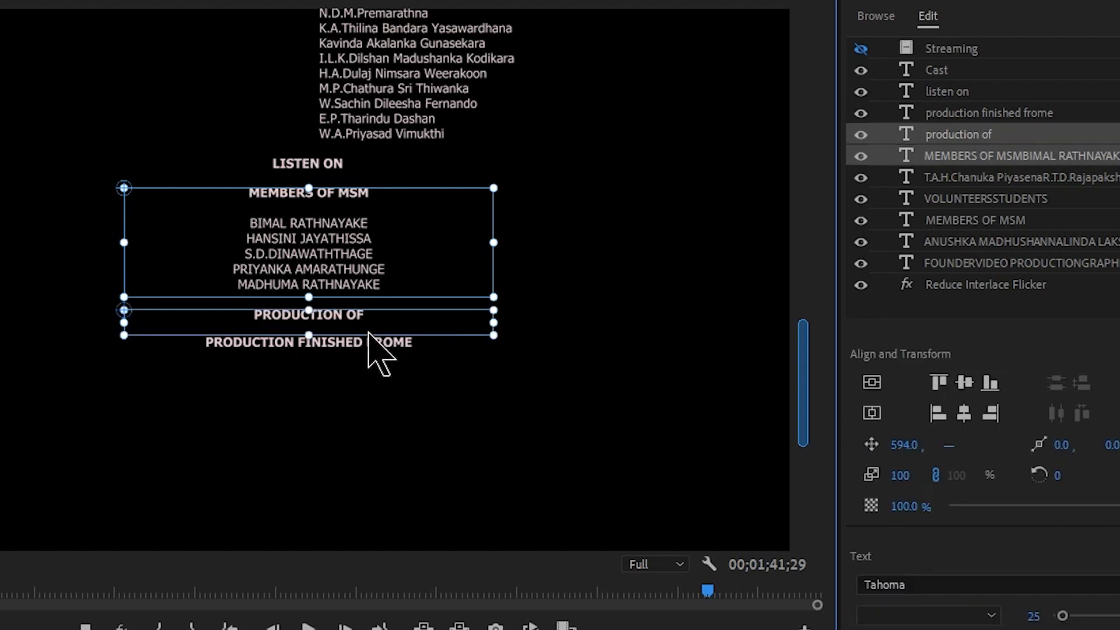
shift+click(370, 344)
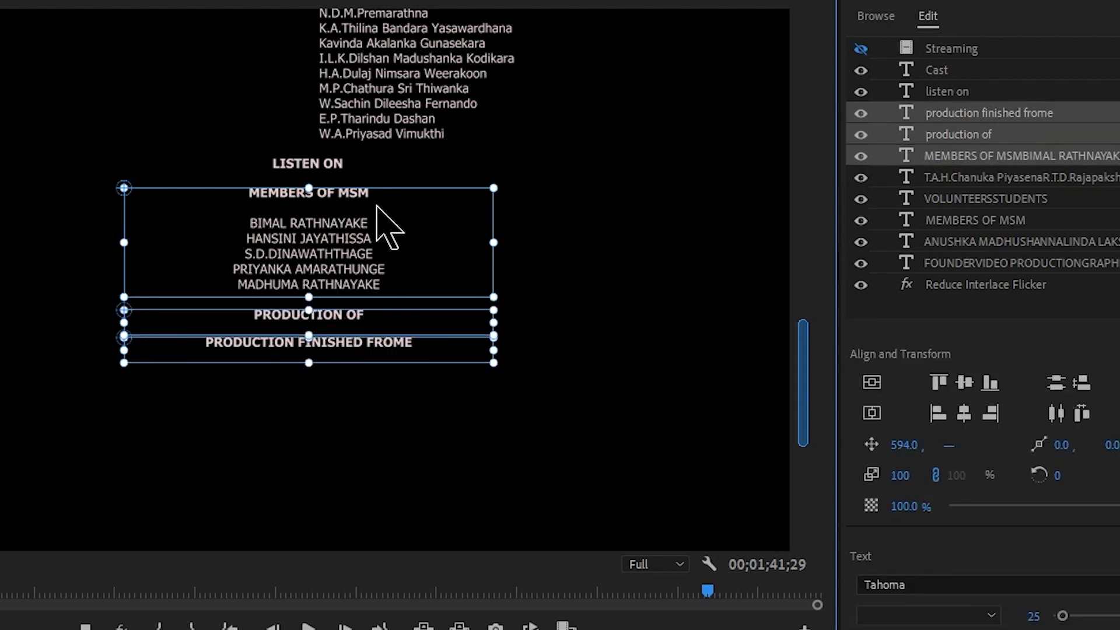
click(985, 284)
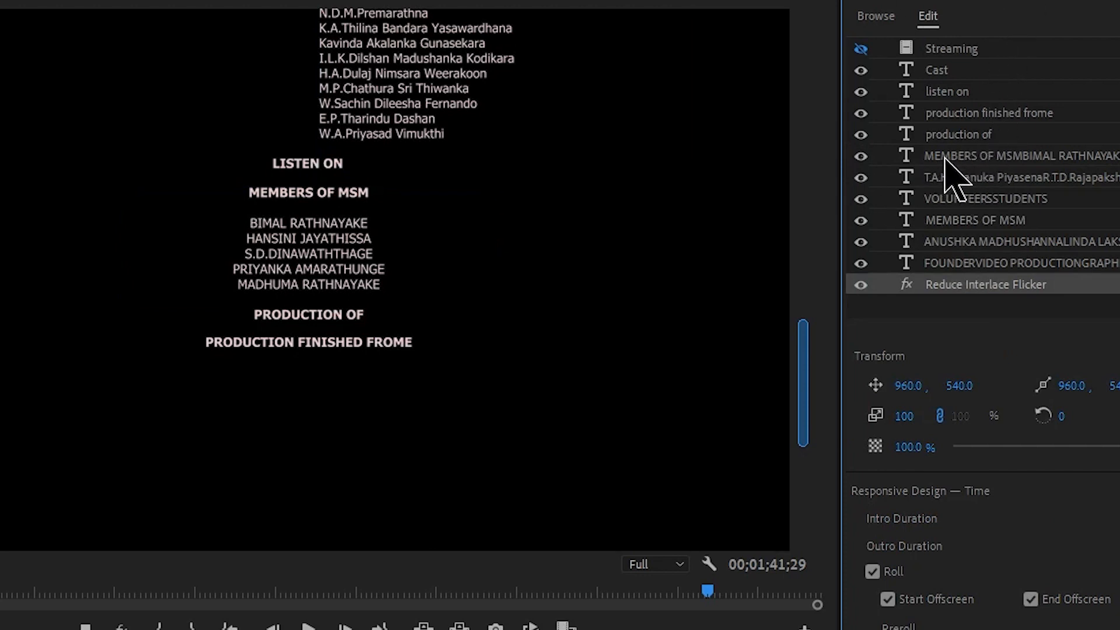
click(962, 158)
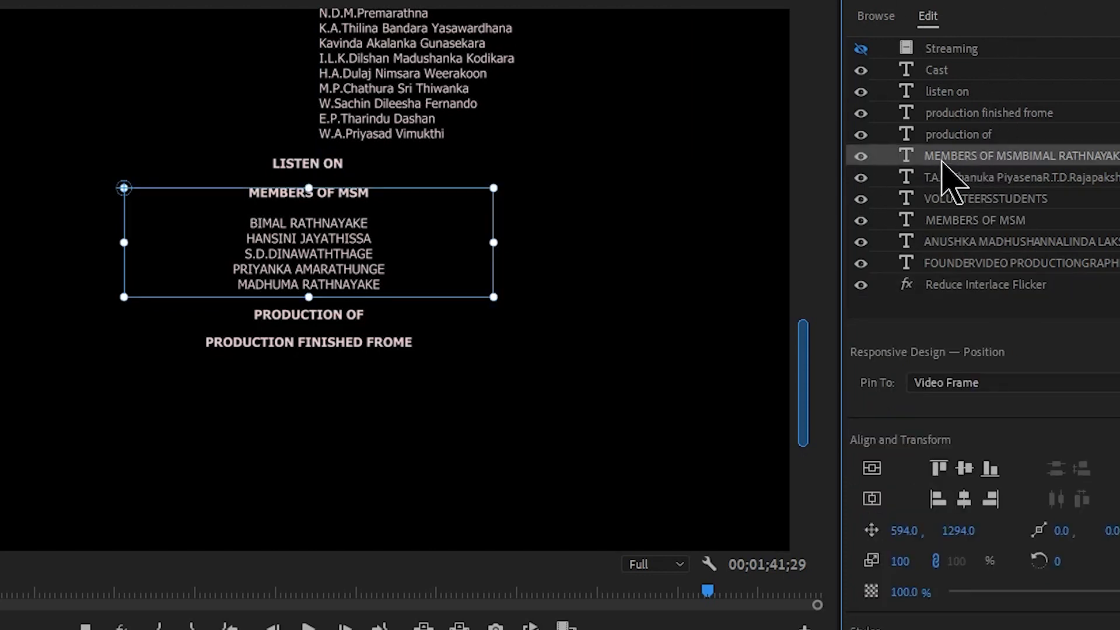
shift+click(1000, 134)
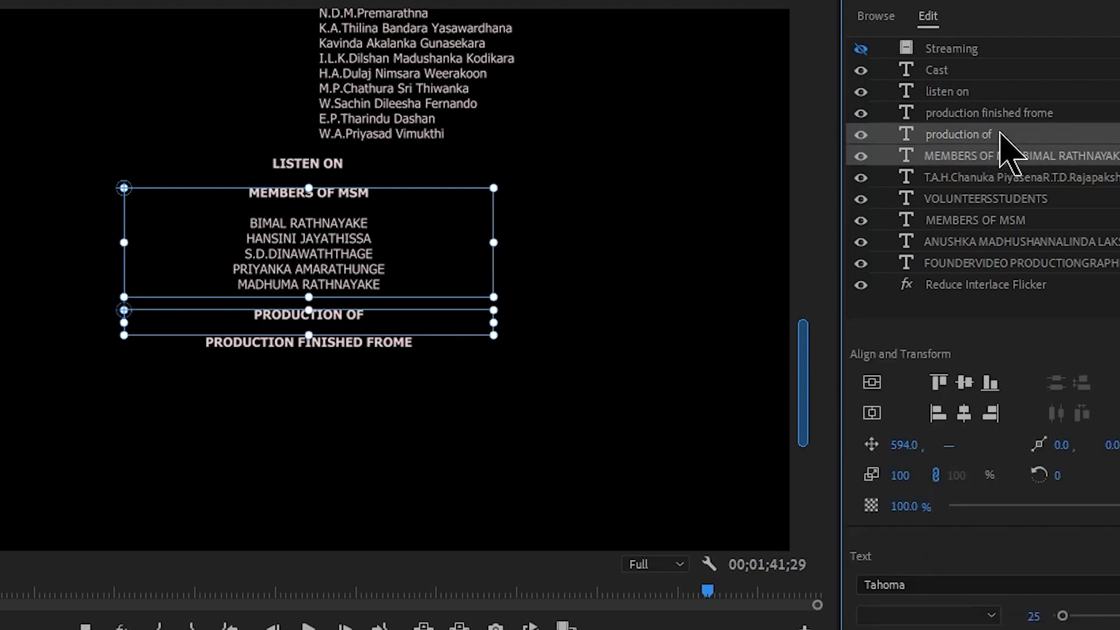
shift+click(1062, 114)
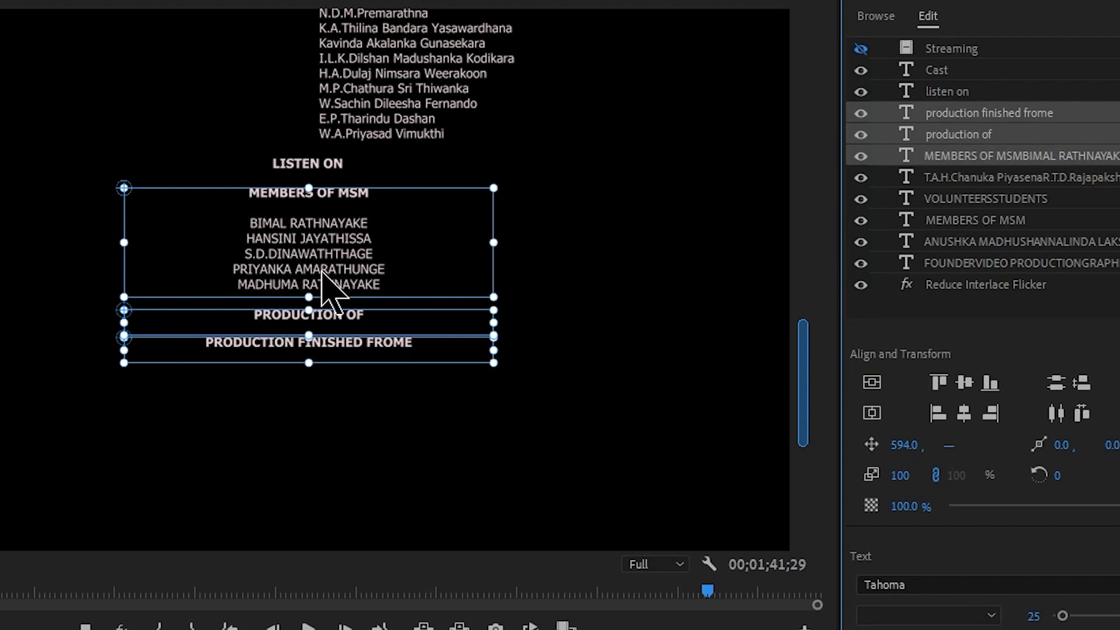
key(shift+Down)
key(shift+Down)
key(shift+Down)
key(shift+Down)
key(shift+Down)
key(shift+Down)
key(shift+Down)
key(shift+Down)
key(shift+Down)
key(shift+Down)
key(shift+Down)
key(shift+Down)
key(shift+Down)
key(shift+Down)
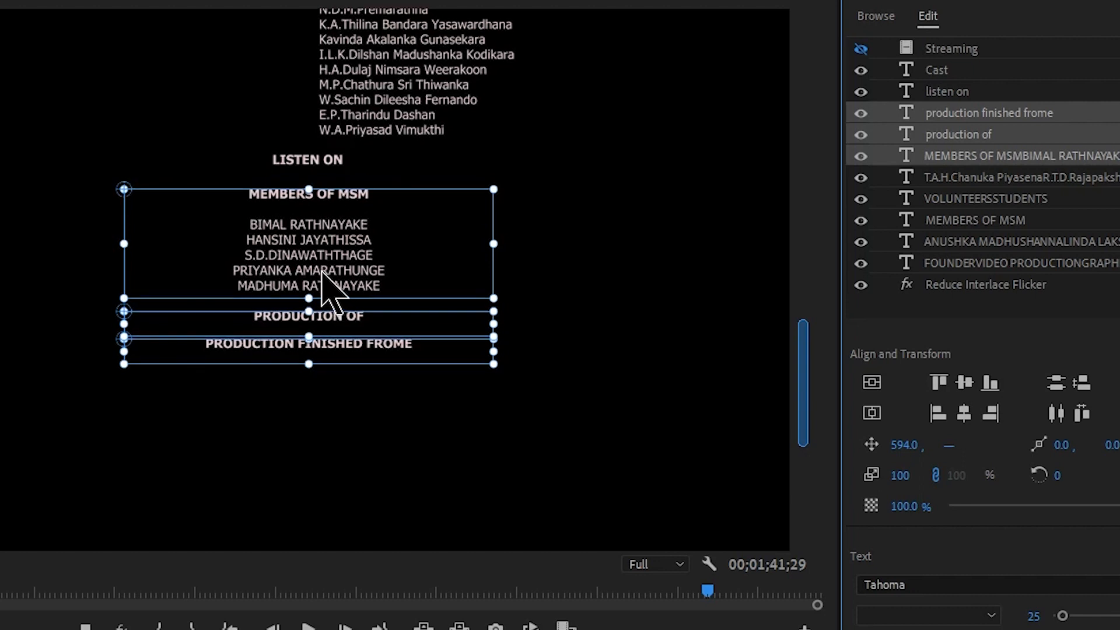
key(shift+Down)
key(shift+Down)
key(shift+Down)
key(shift+Down)
key(shift+Down)
key(shift+Down)
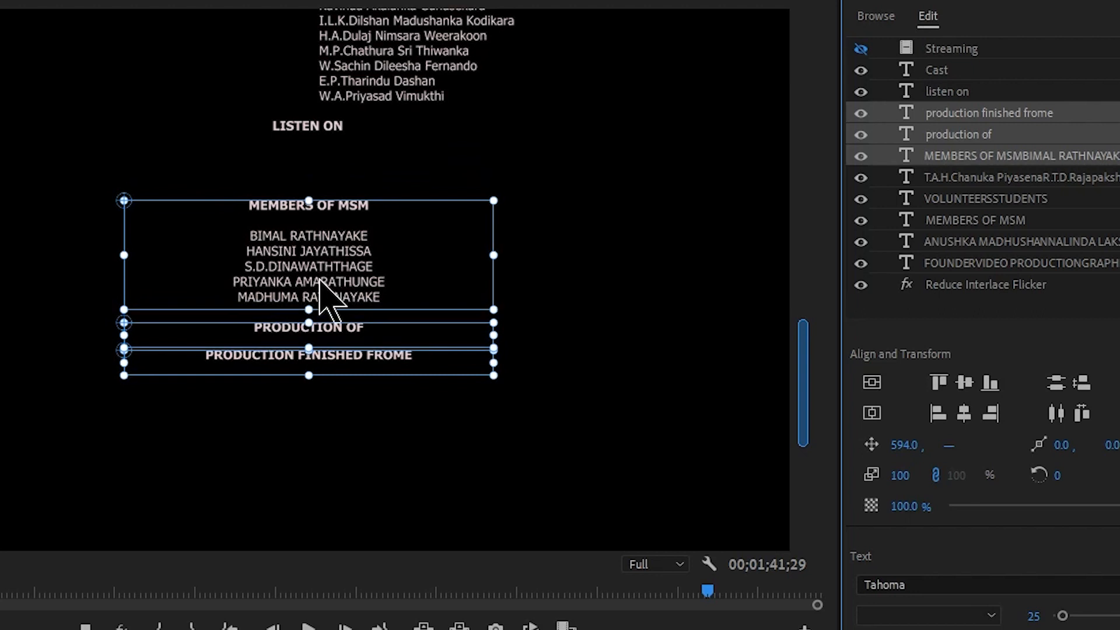
- Show the Streaming layer again and set its vertical position to 1309.5, between LISTEN ON and MEMBERS OF MSM
click(861, 49)
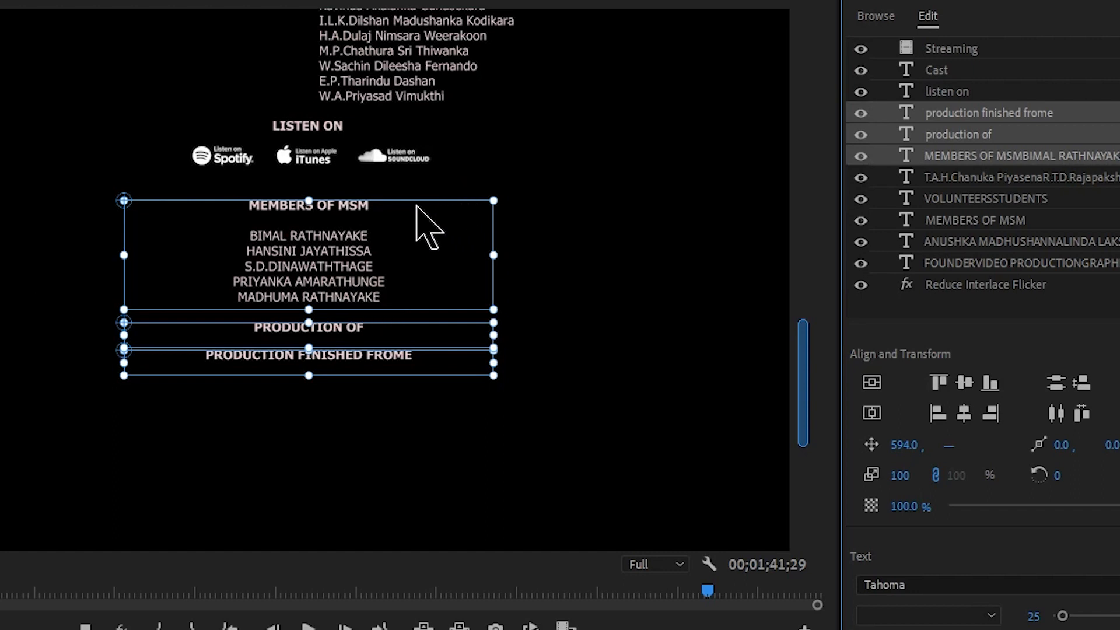
click(398, 162)
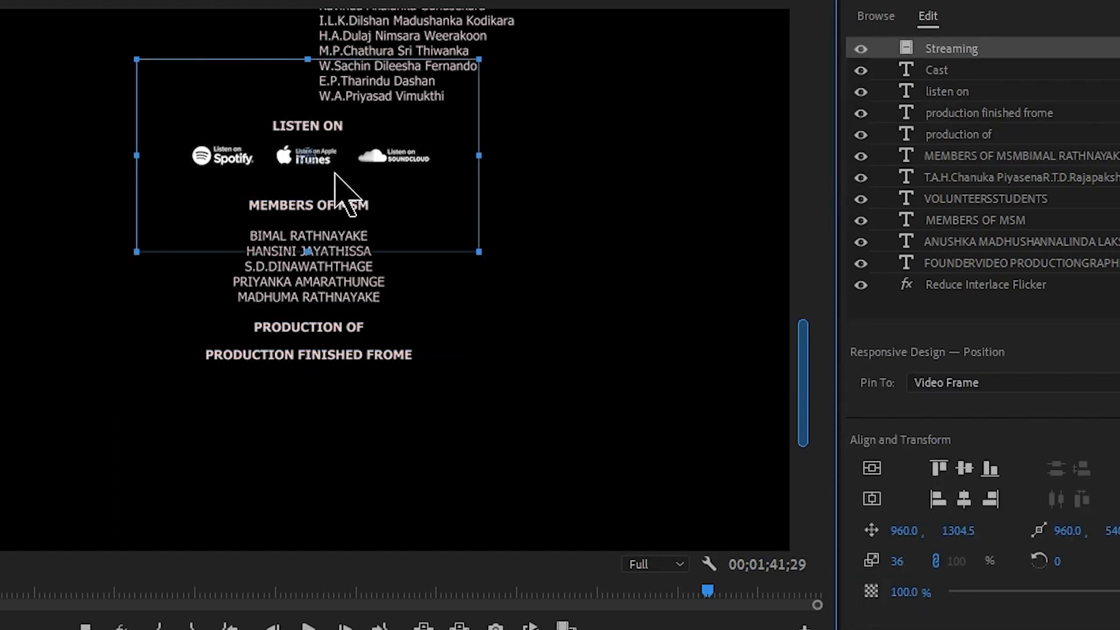
key(Down)
key(Down)
key(Down)
key(Down)
key(Down)
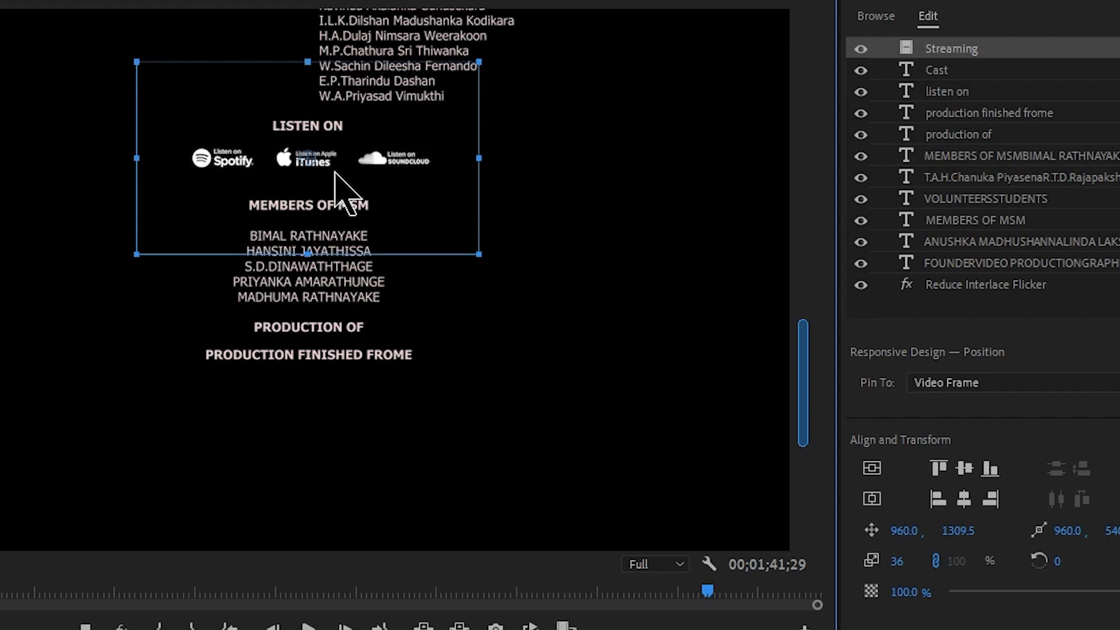
- Move the production finished frome text layer down to vertical position 1952, leaving space beneath PRODUCTION OF
click(331, 330)
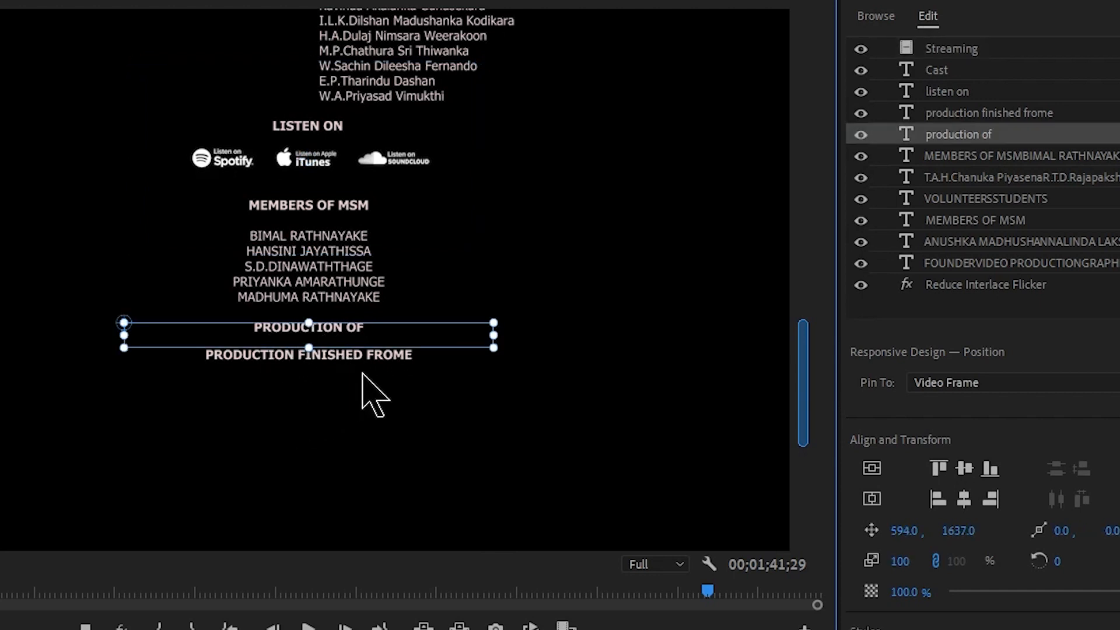
click(345, 357)
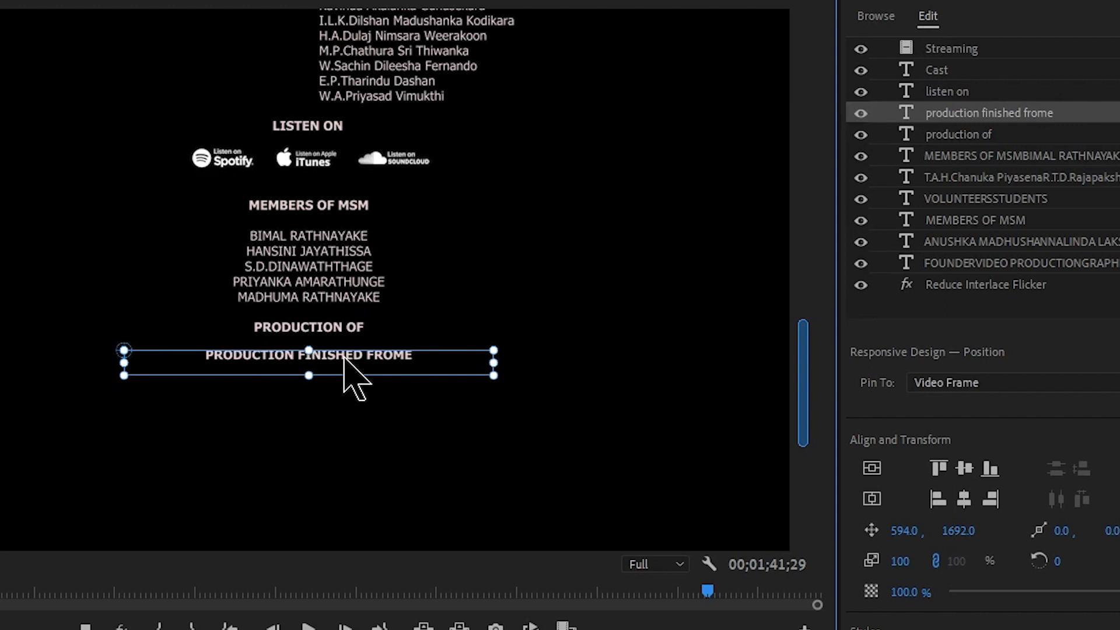
key(shift+Down)
key(shift+Down)
key(shift+Down)
key(shift+Down)
key(shift+Down)
key(shift+Down)
key(shift+Down)
key(shift+Down)
key(shift+Down)
key(shift+Down)
key(shift+Down)
key(shift+Down)
key(shift+Down)
key(shift+Down)
key(shift+Down)
key(shift+Down)
key(shift+Down)
key(shift+Down)
key(shift+Down)
key(shift+Down)
key(shift+Down)
key(shift+Down)
key(shift+Down)
key(shift+Down)
key(shift+Down)
key(shift+Down)
key(shift+Down)
key(shift+Down)
key(shift+Down)
key(shift+Down)
key(shift+Down)
key(shift+Down)
key(shift+Down)
key(shift+Down)
key(shift+Down)
key(shift+Down)
key(shift+Down)
key(shift+Down)
key(shift+Down)
key(shift+Down)
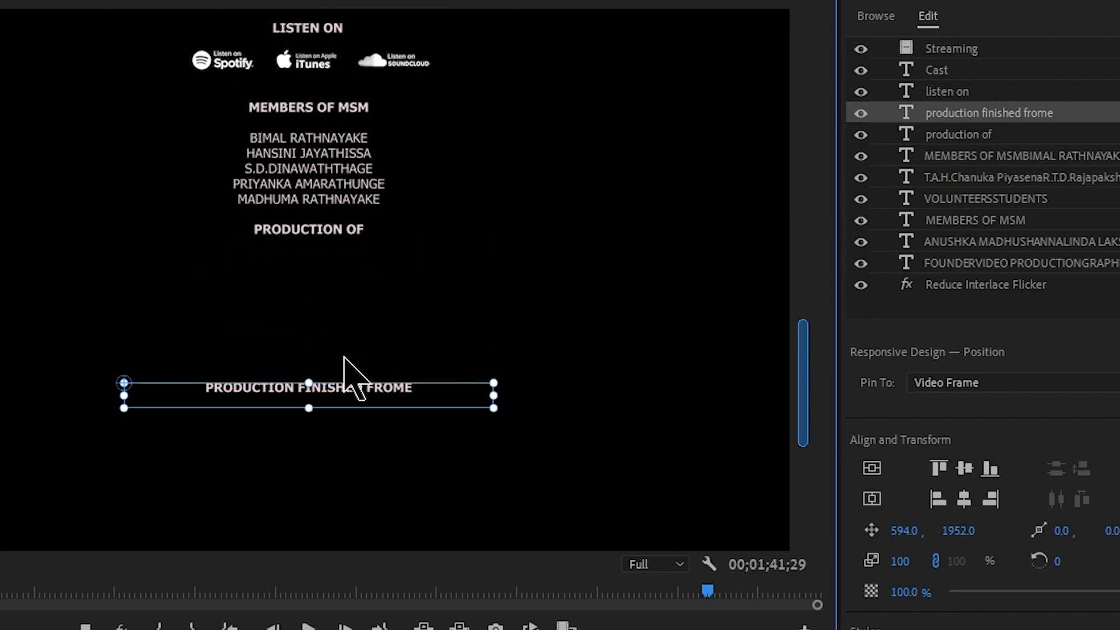
- Add the clk logo from file and place it beneath PRODUCTION OF at 15% scale and vertical position 1758
click(321, 228)
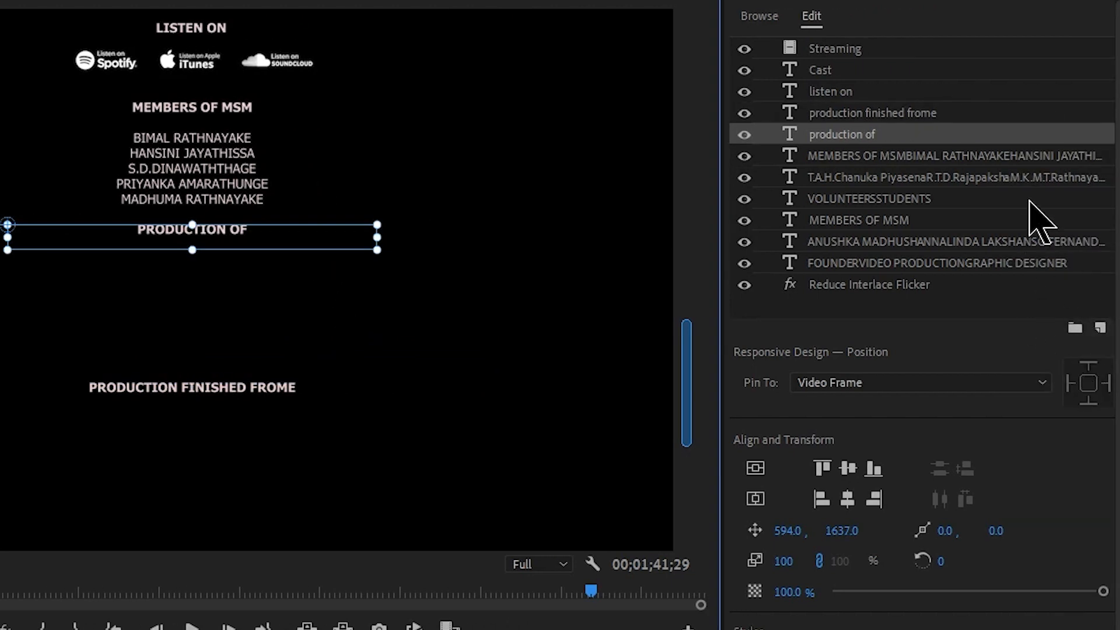
click(1100, 328)
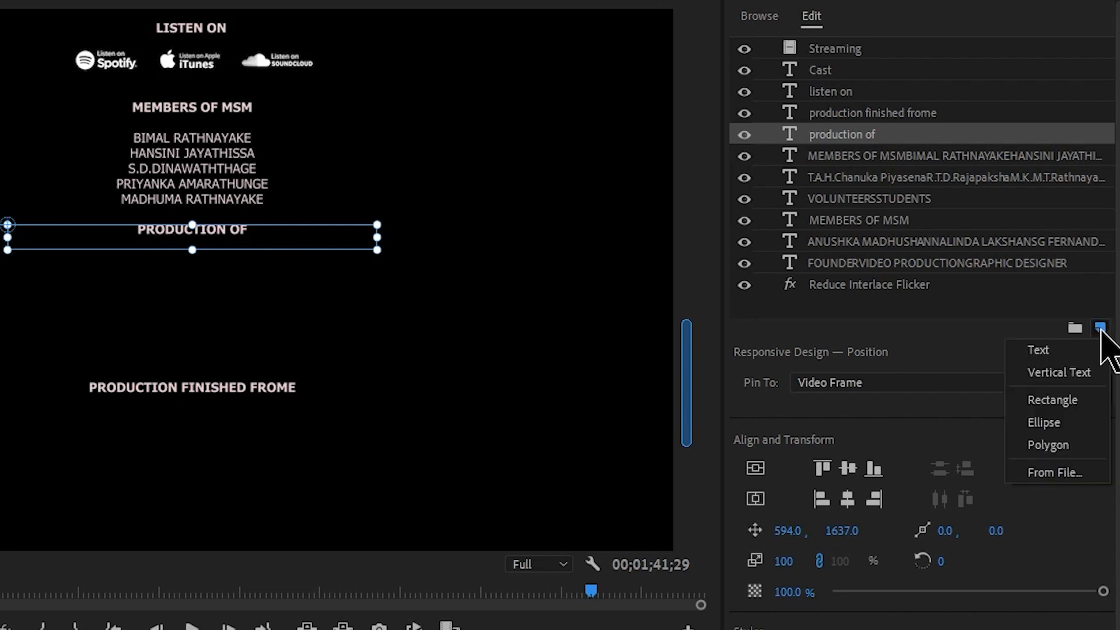
click(1084, 479)
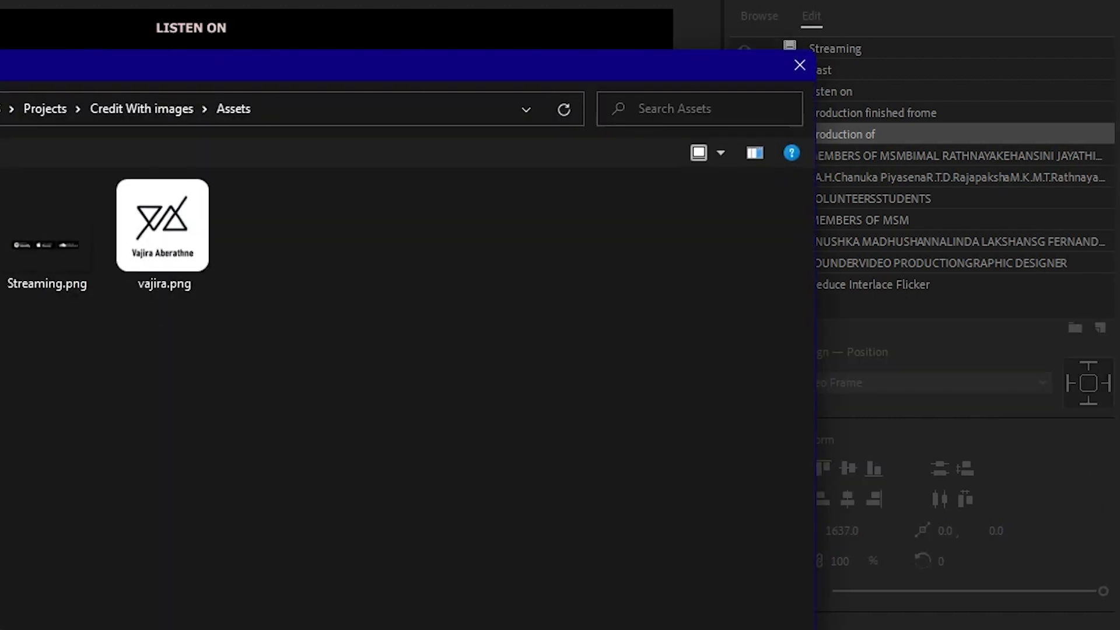
key(Return)
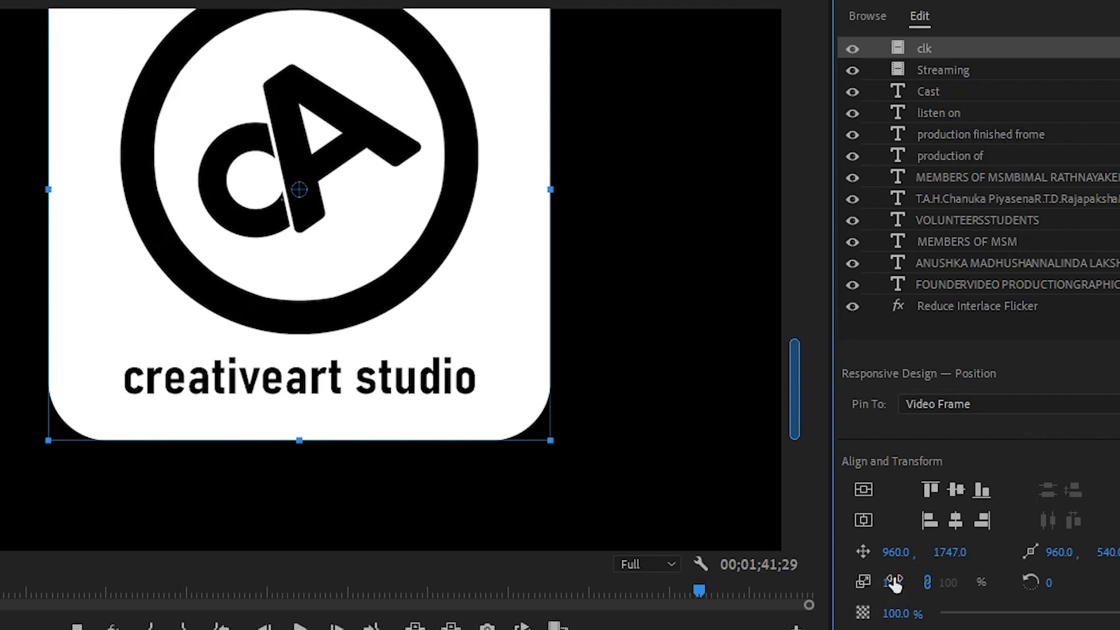
drag(892, 582, 840, 582)
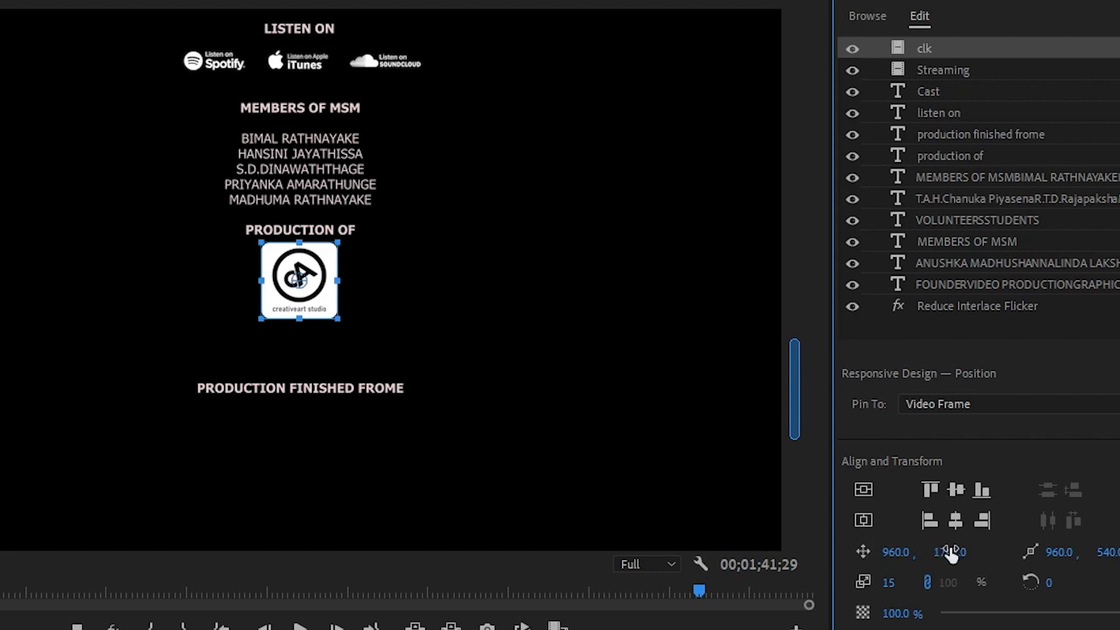
drag(951, 557, 957, 557)
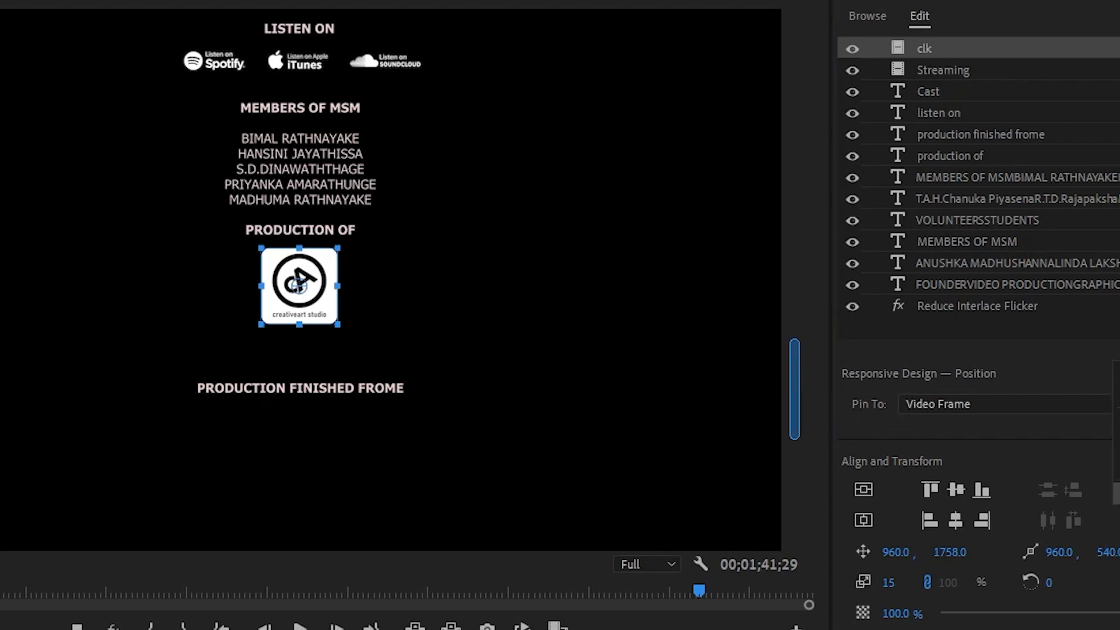
- Add vajira.png as a new layer from file and place it beside the clk logo at 12% scale and horizontal position 1142
click(1116, 494)
double_click(263, 226)
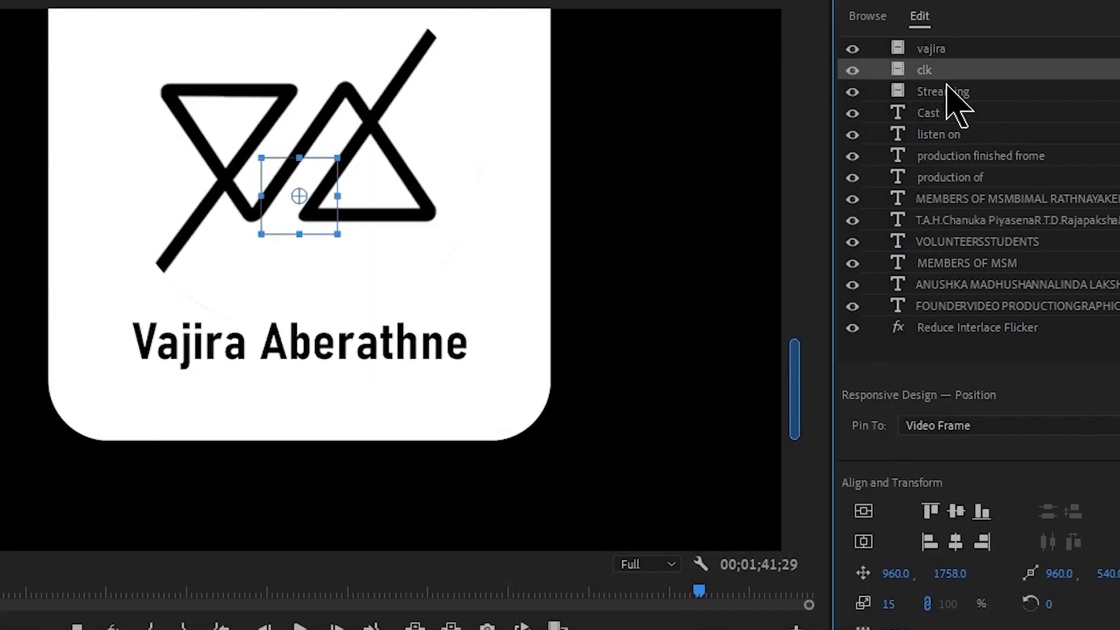
click(960, 55)
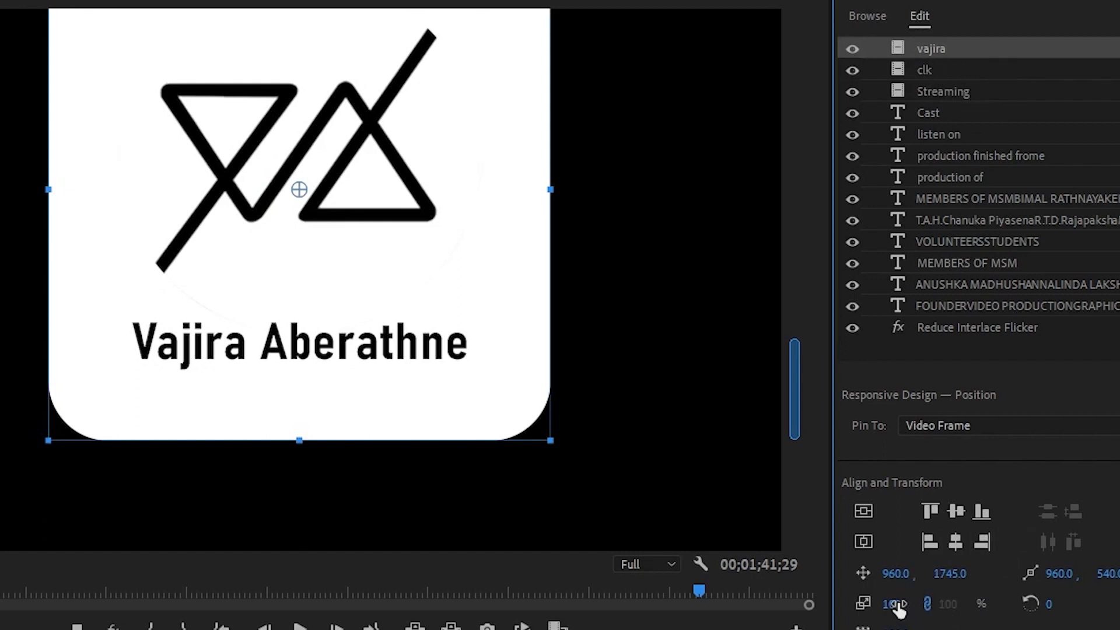
drag(898, 604, 851, 604)
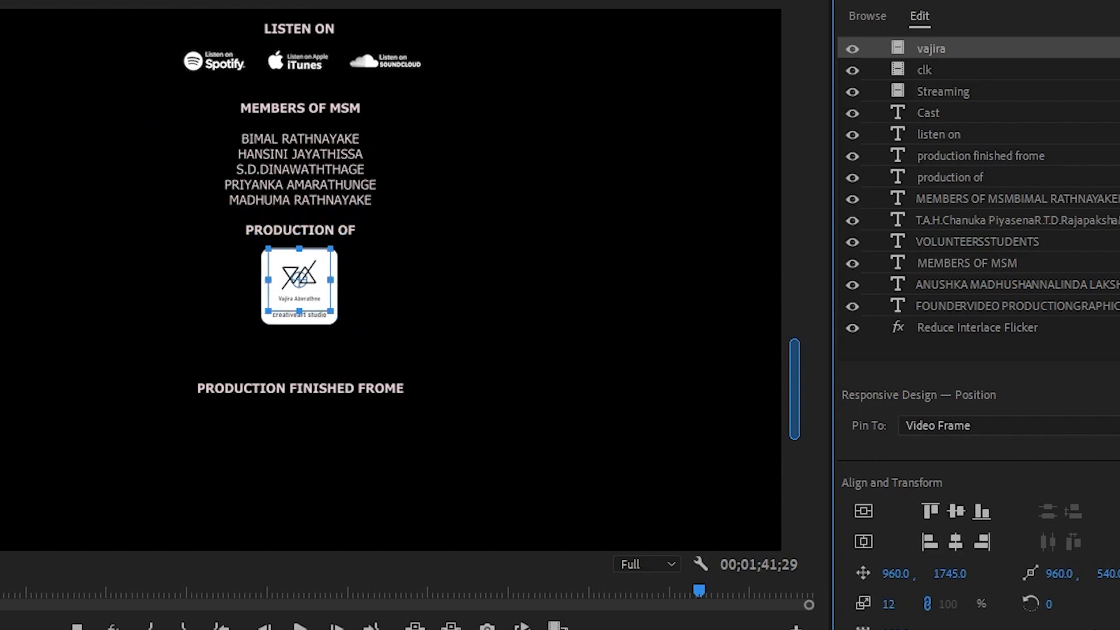
mouse_move(955, 578)
mouse_down()
mouse_move(1003, 578)
mouse_move(976, 578)
mouse_up()
key(ctrl+z)
drag(905, 576, 1012, 577)
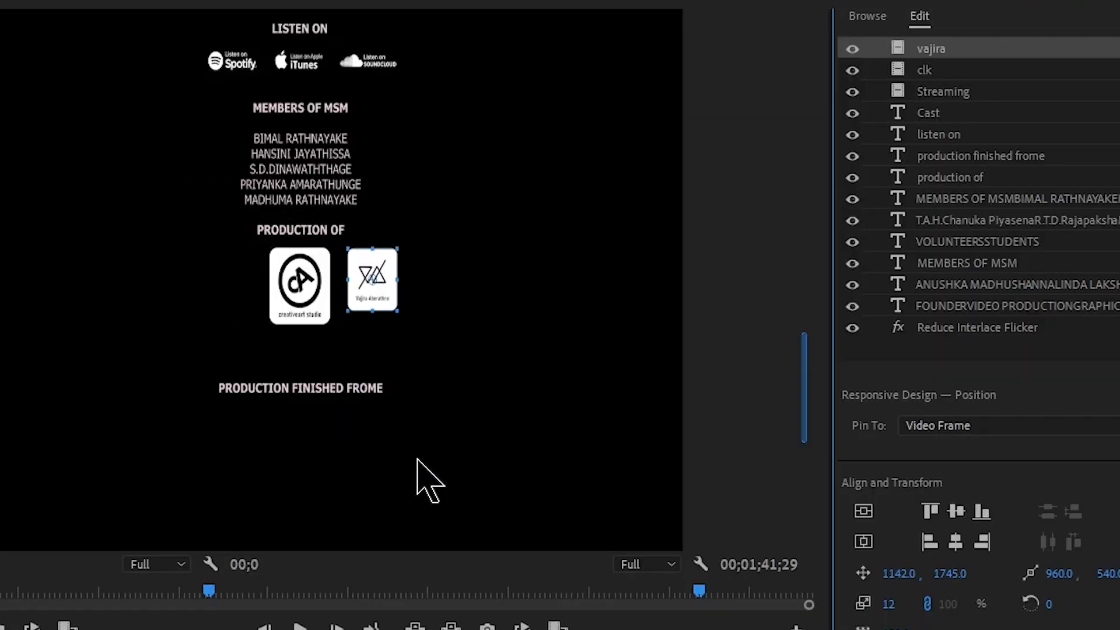
- Zoom the program monitor in to 100% and compare the size and position of the clk and vajira logo layers
click(932, 69)
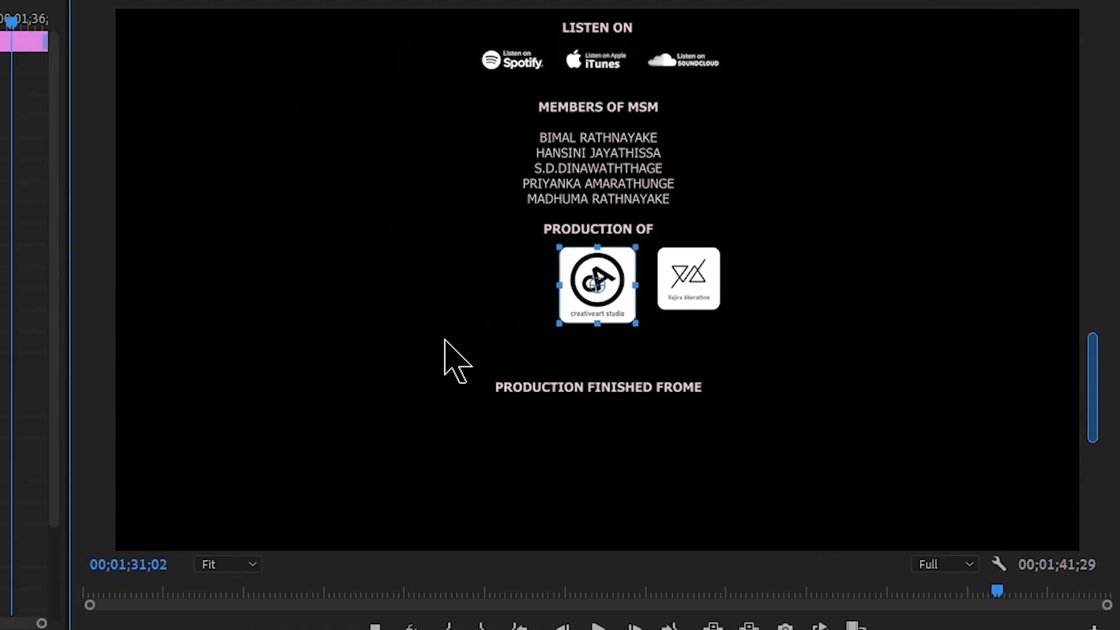
click(254, 566)
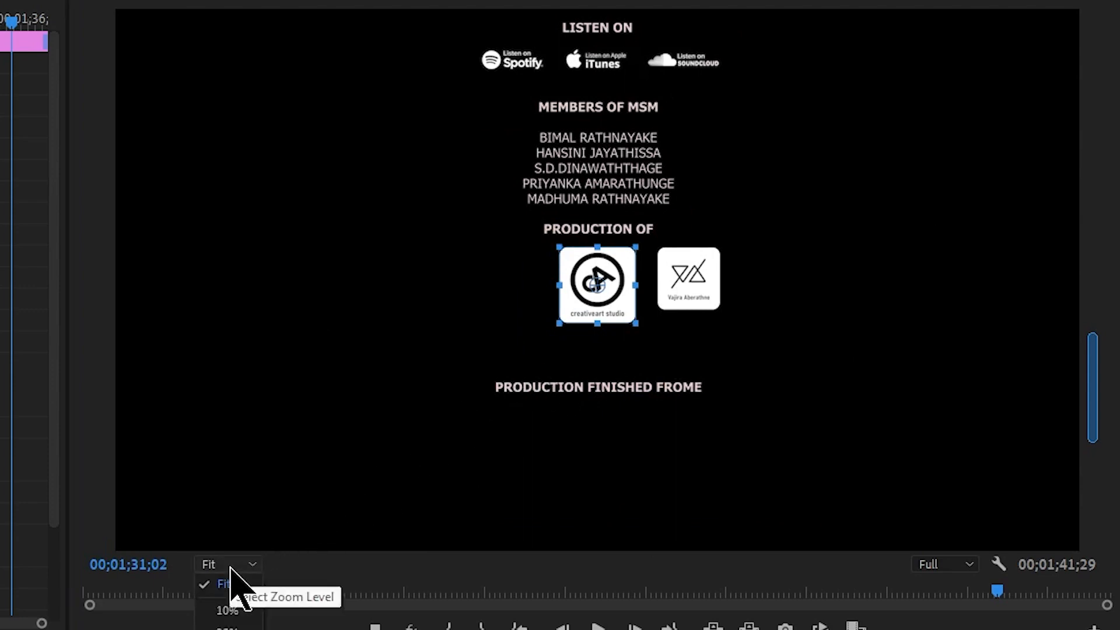
click(242, 629)
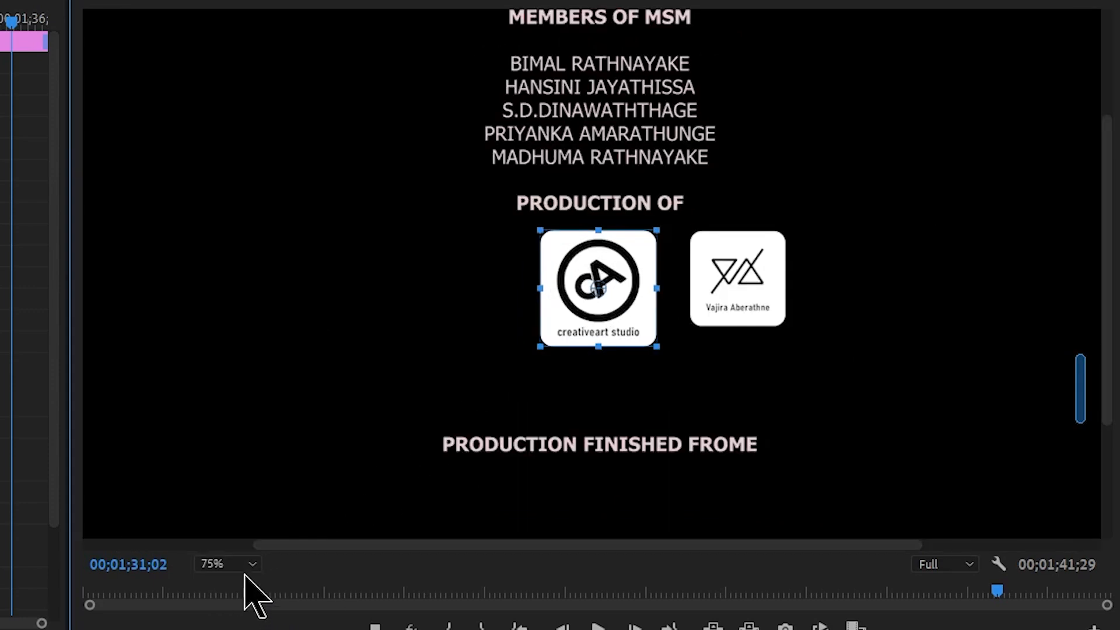
click(244, 567)
click(240, 629)
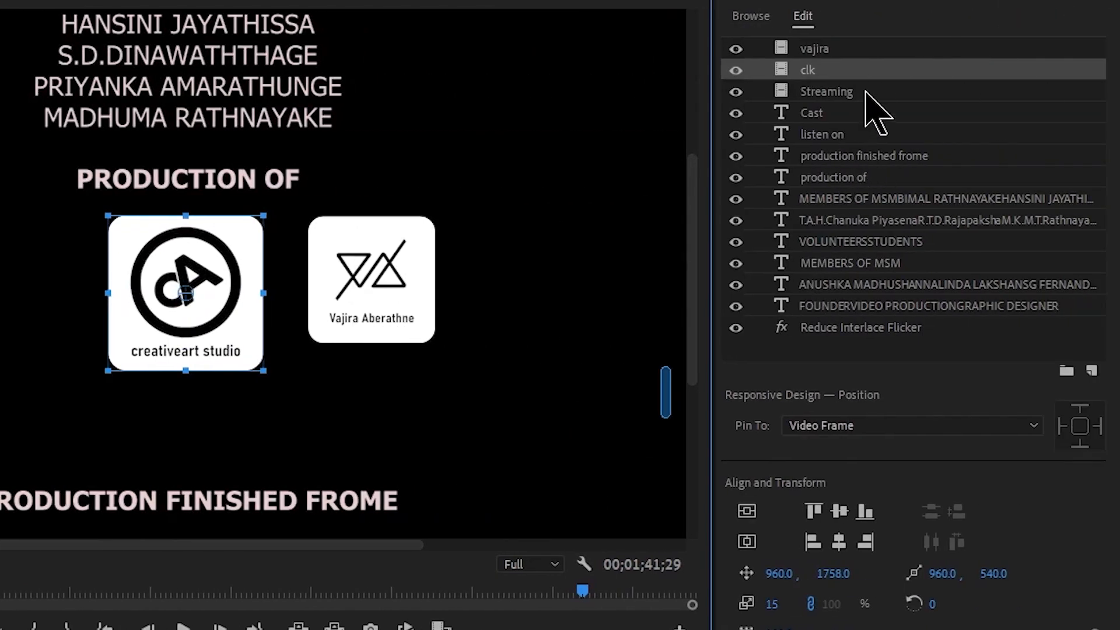
click(842, 47)
click(829, 79)
click(828, 71)
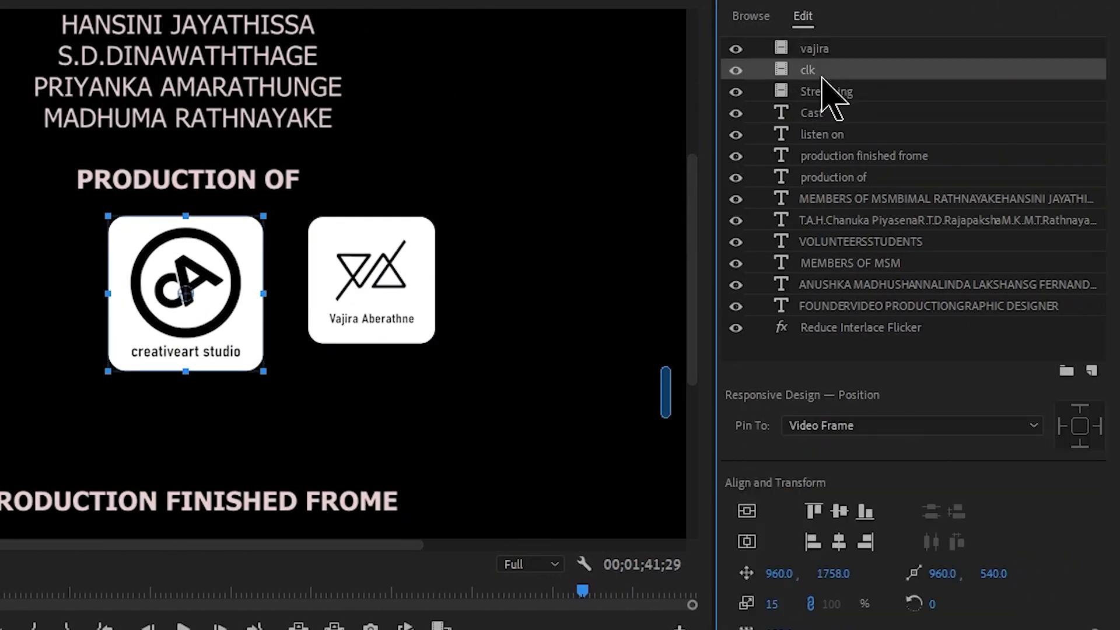
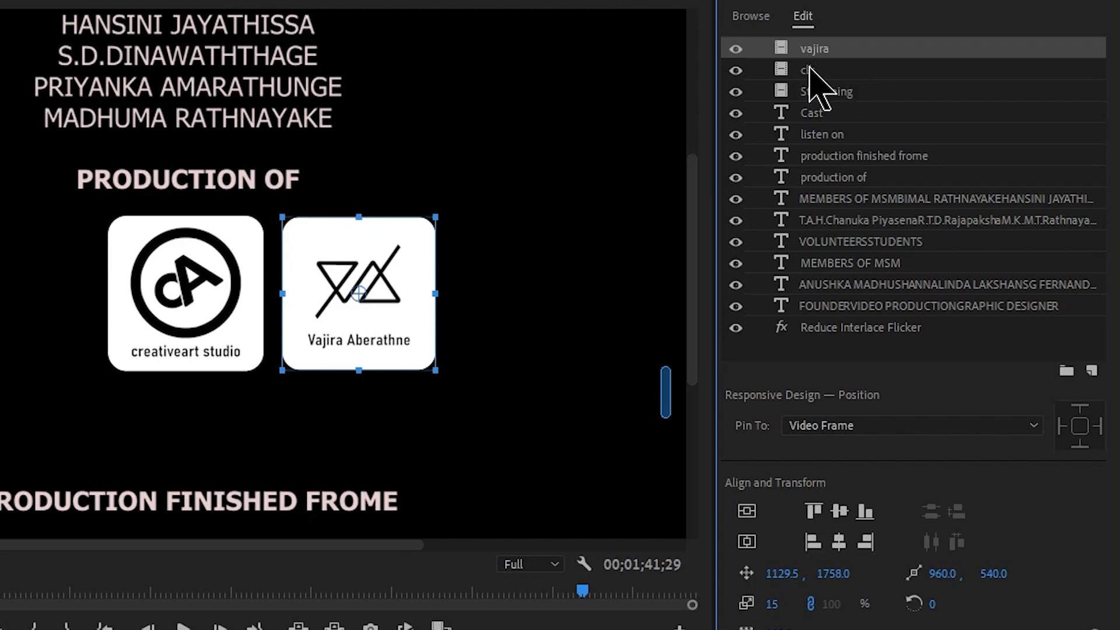
- Group the vajira and clk logo layers together and select the new group
ctrl+click(846, 70)
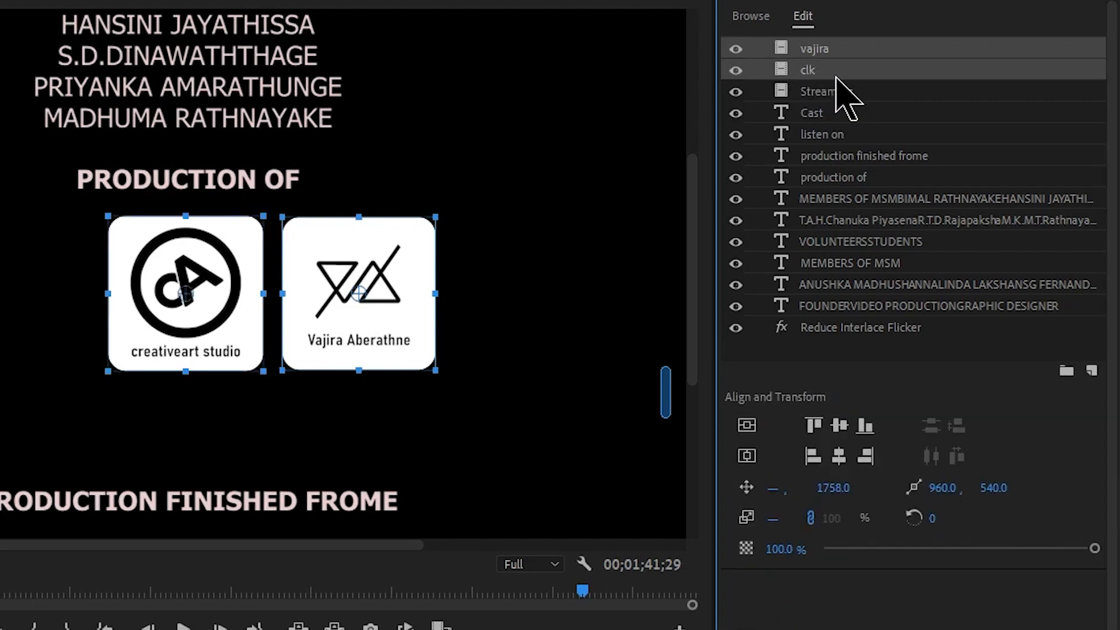
click(1066, 374)
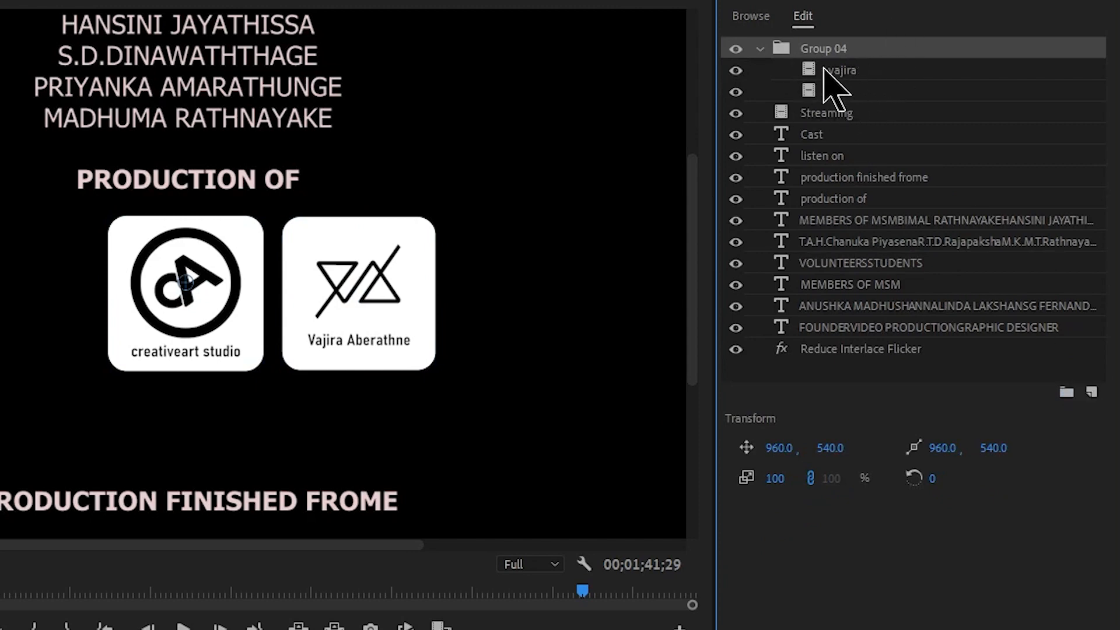
click(839, 91)
click(856, 50)
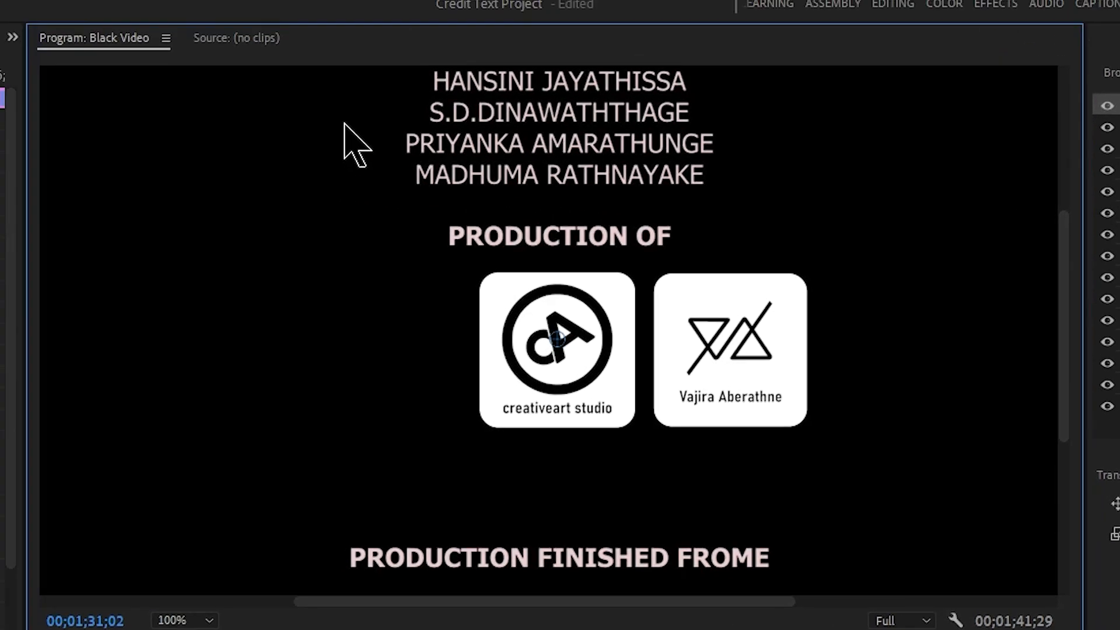
- Show the program monitor rulers in percent and place a vertical guide at 50 percent, the frame's horizontal center
key(ctrl+shift+r)
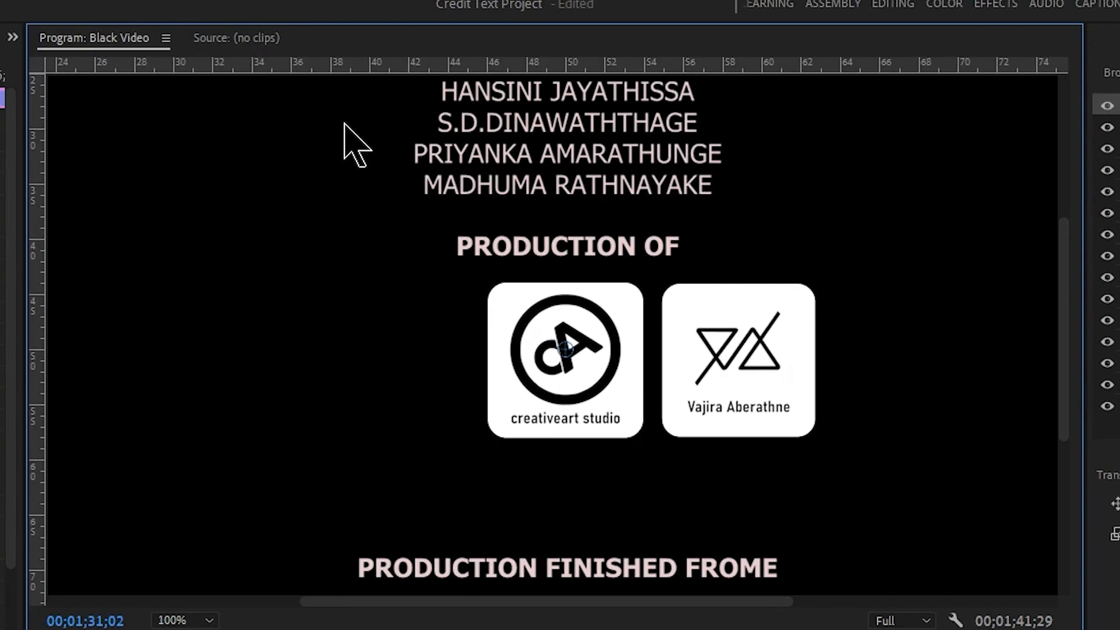
right_click(532, 64)
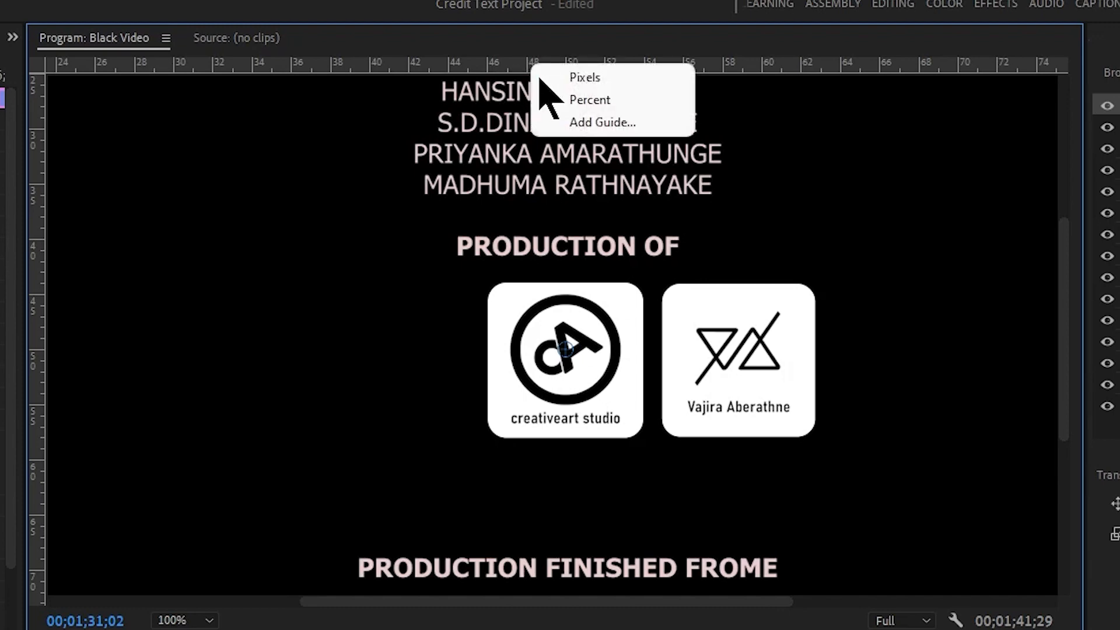
click(590, 100)
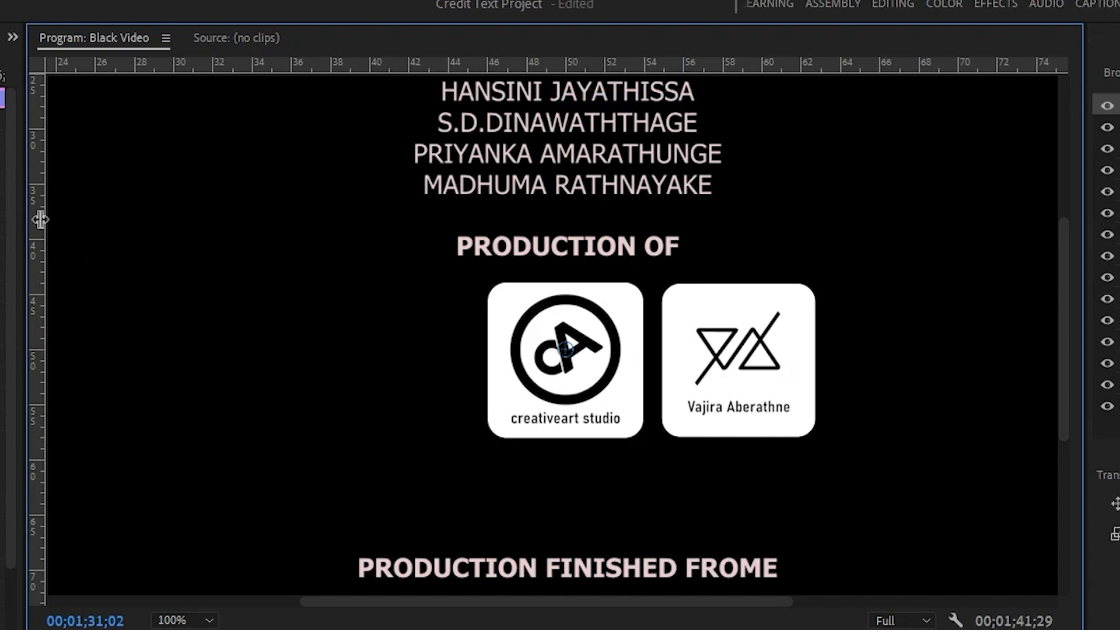
drag(39, 219, 566, 261)
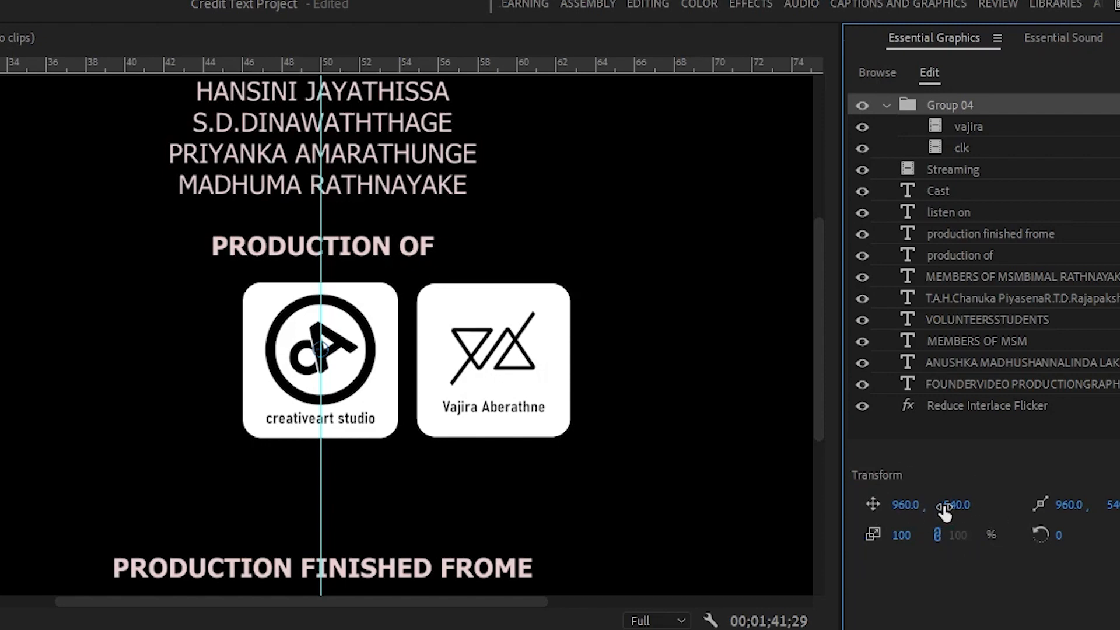
- Shift the grouped clk and vajira logos to horizontal position 876.8 so the pair is centered on the guide
drag(904, 505, 855, 505)
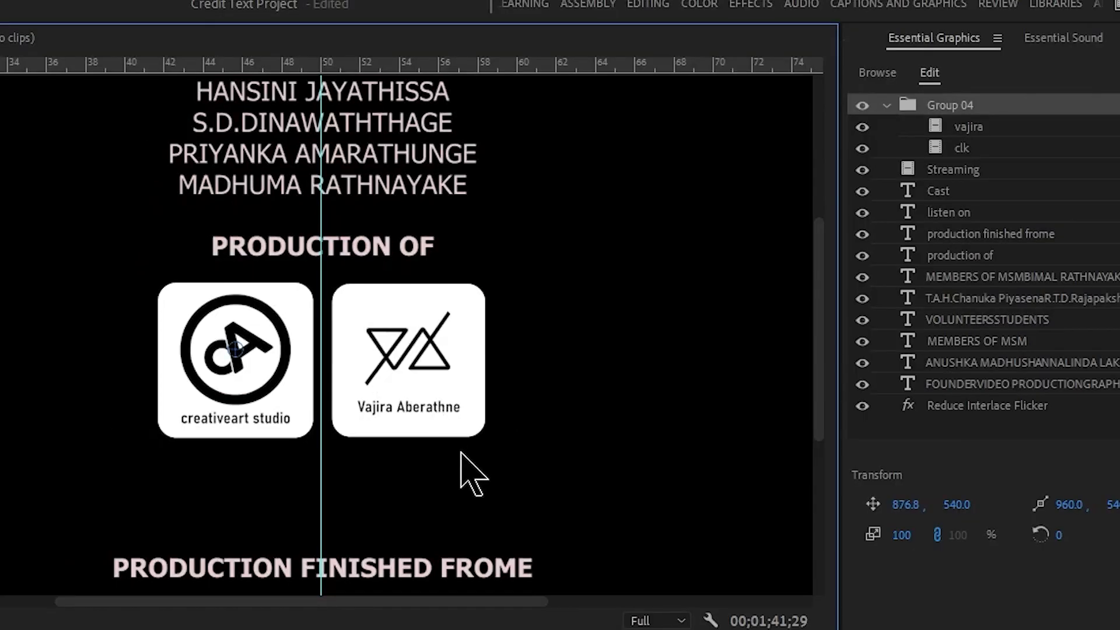
scroll(466, 467, down, 3)
click(436, 443)
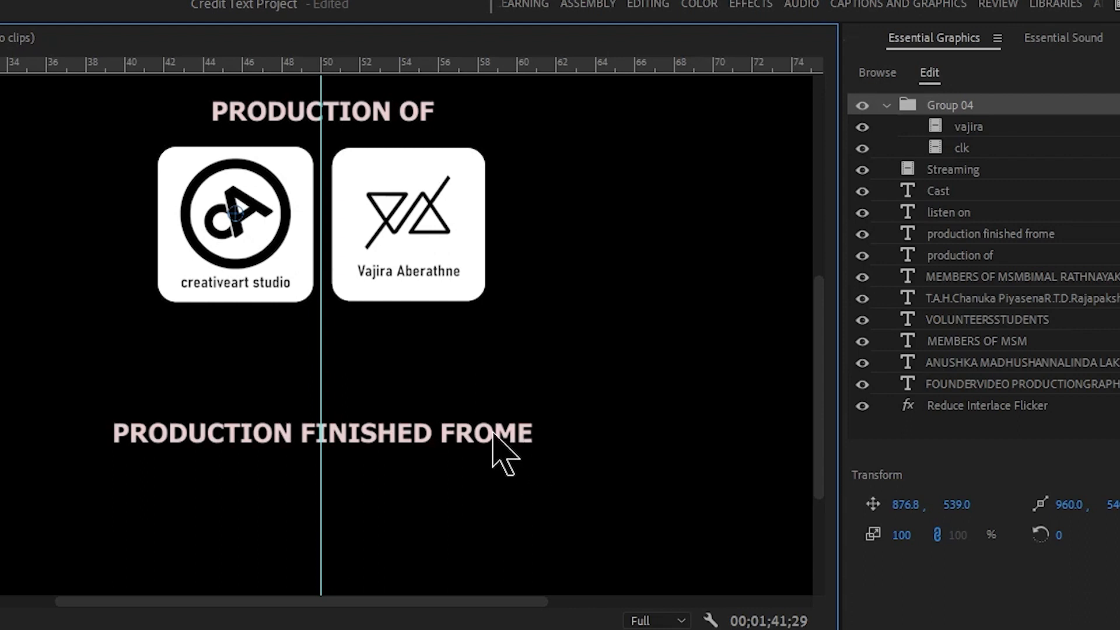
- Nudge the PRODUCTION FINISHED FROME text layer upward so it sits closer beneath the two production logos
click(975, 234)
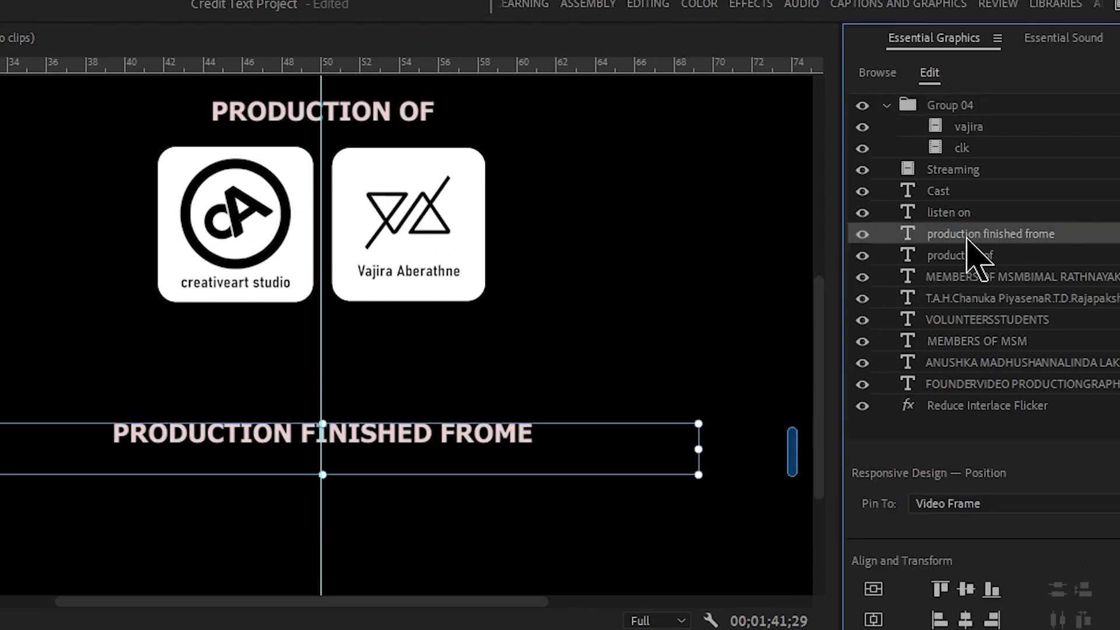
click(533, 434)
key(shift+Up)
key(shift+Up)
key(shift+Up)
key(shift+Up)
key(shift+Up)
key(shift+Up)
key(shift+Up)
key(shift+Up)
key(shift+Up)
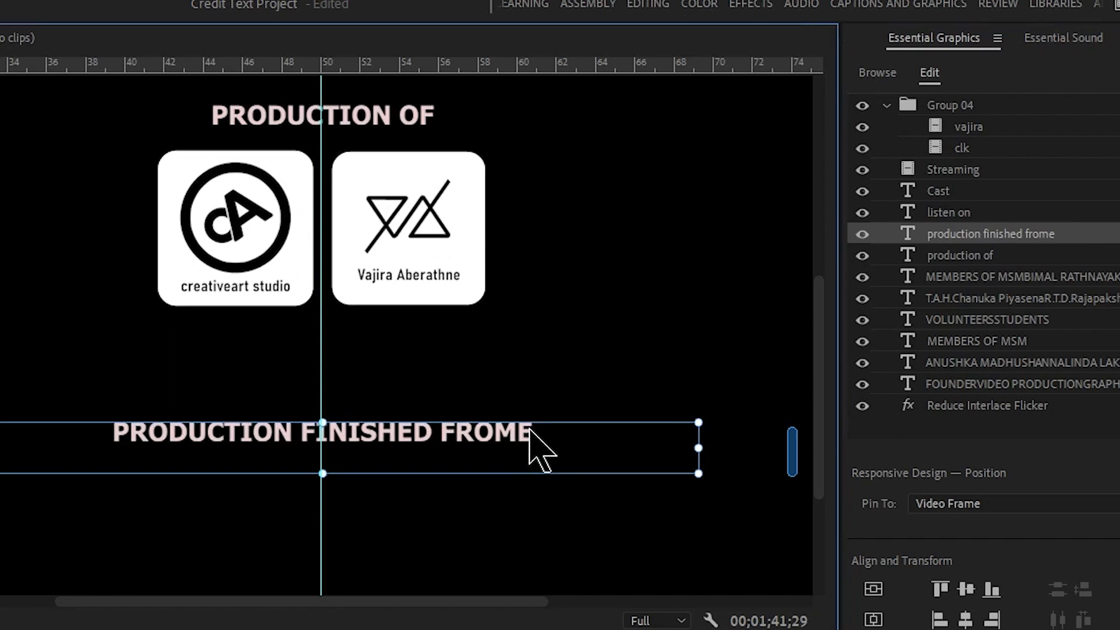
key(shift+Up)
key(shift+Up)
key(shift+Up)
key(shift+Up)
key(shift+Up)
key(shift+Up)
key(shift+Up)
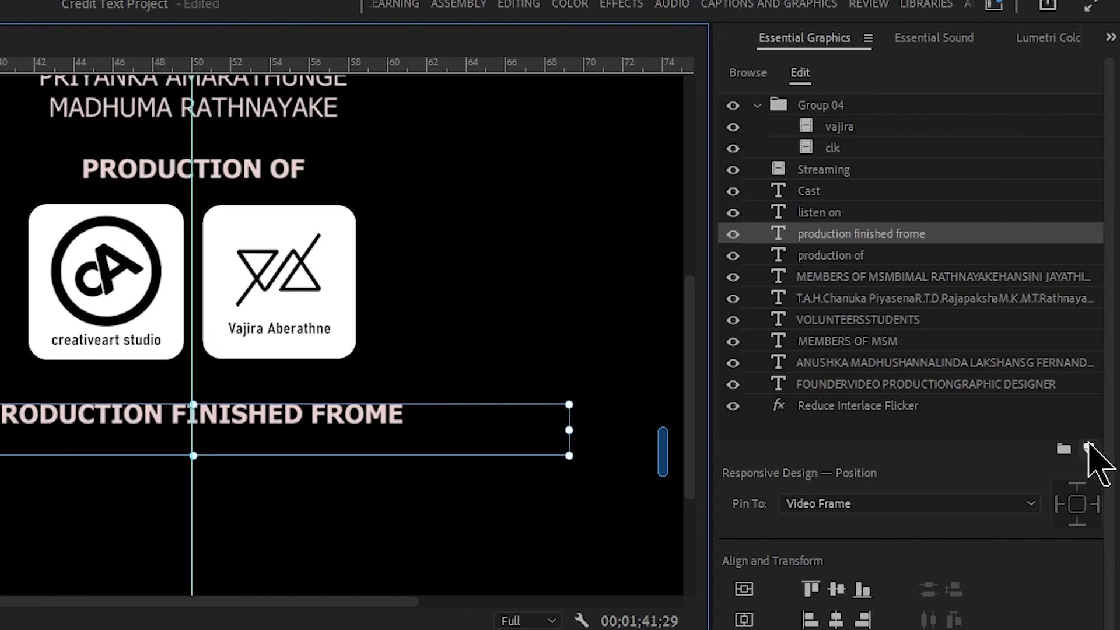
- Add Ps.png from the Assets folder as a new image layer from file
click(1088, 448)
click(1084, 592)
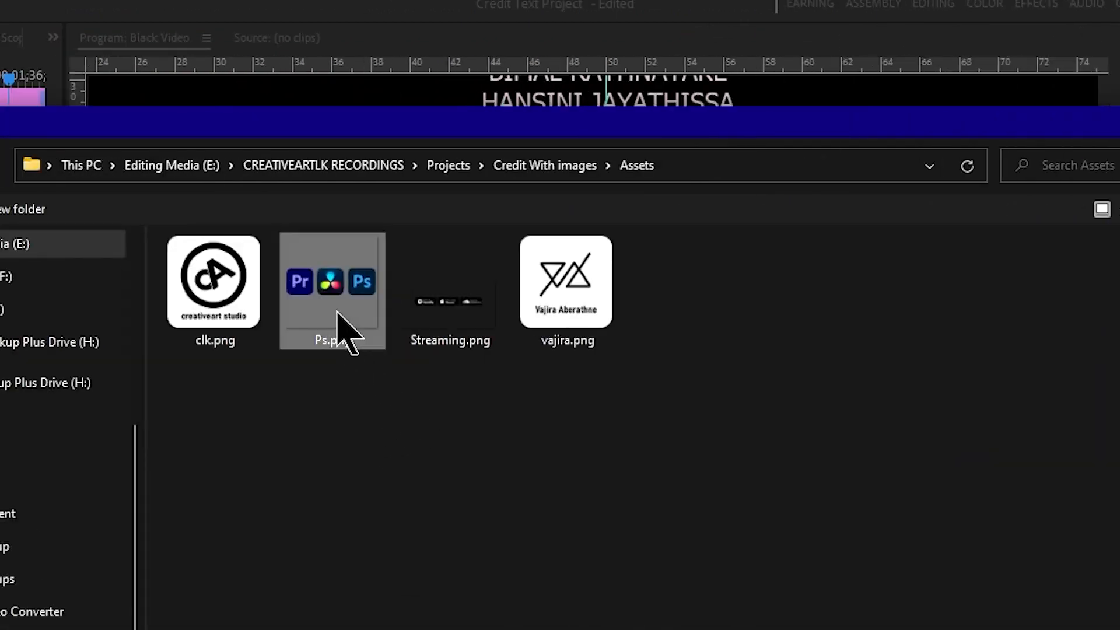
double_click(344, 332)
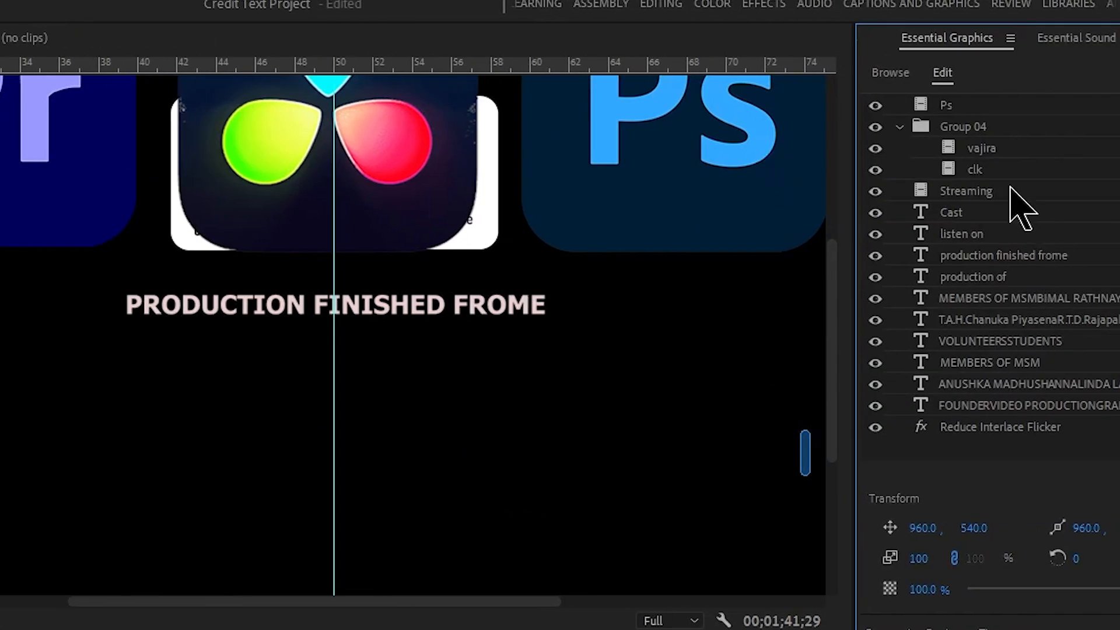
- Scale the Ps logo layer to 20% and place it beneath PRODUCTION FINISHED FROME at vertical position 1942.7
click(984, 108)
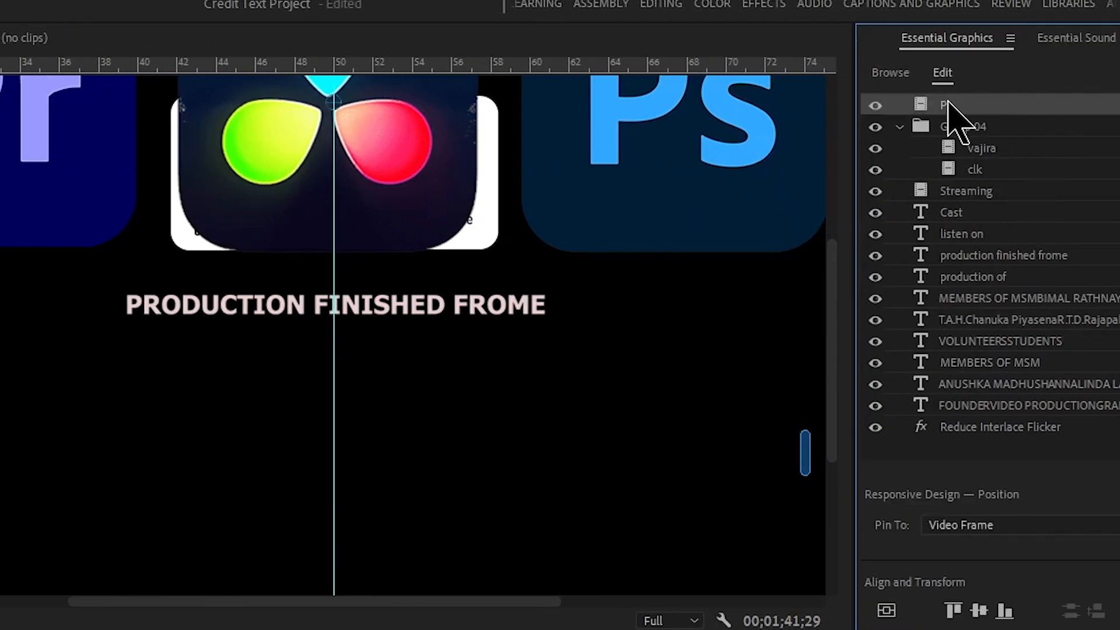
click(985, 129)
click(989, 107)
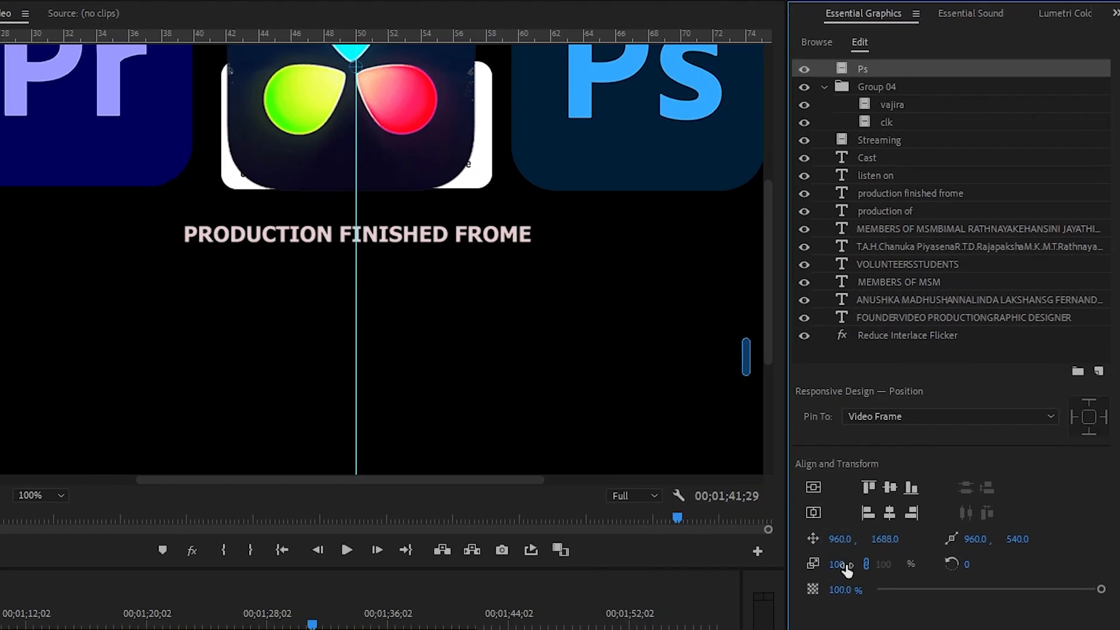
drag(837, 564, 769, 564)
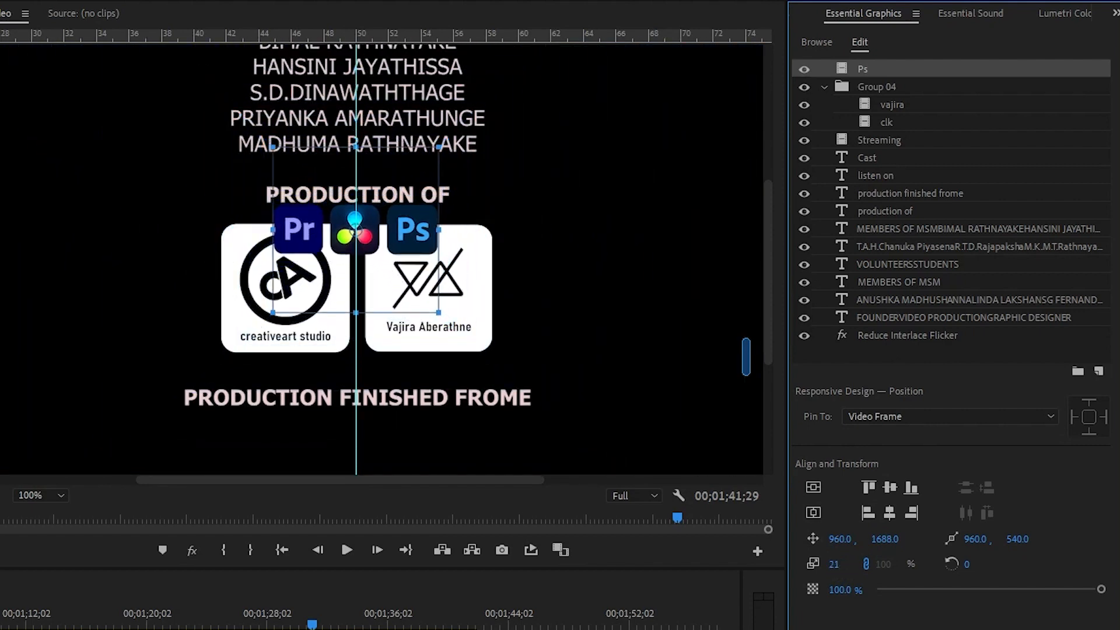
drag(885, 539, 1097, 539)
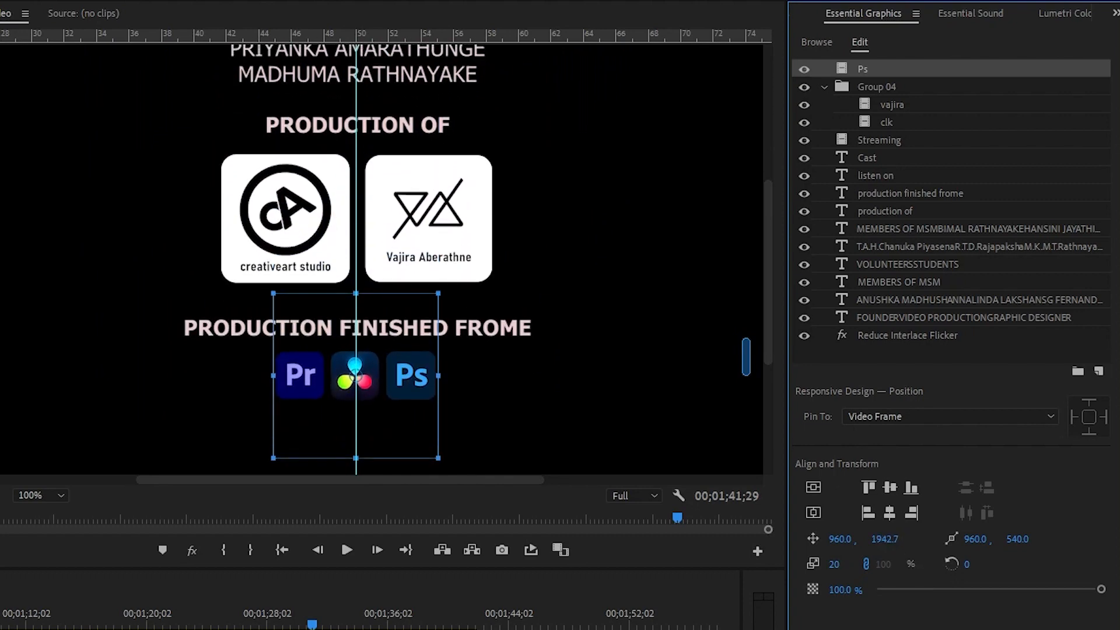
- Deselect the layers, save the project, and clear the rulers and vertical center guide from the program monitor
click(519, 319)
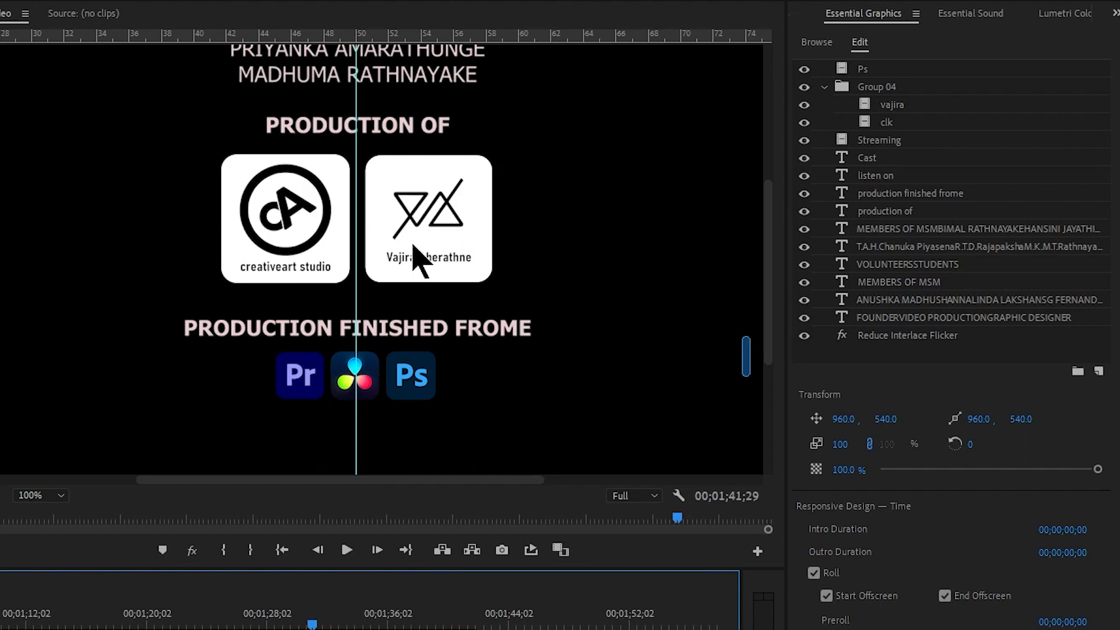
key(ctrl+s)
click(201, 22)
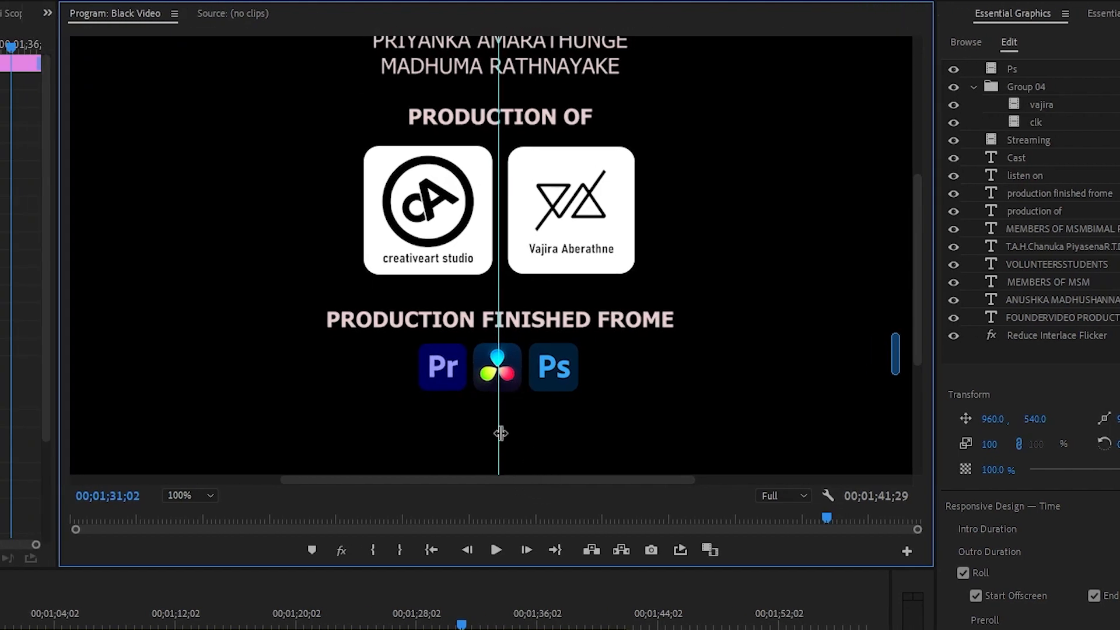
drag(501, 433, 24, 404)
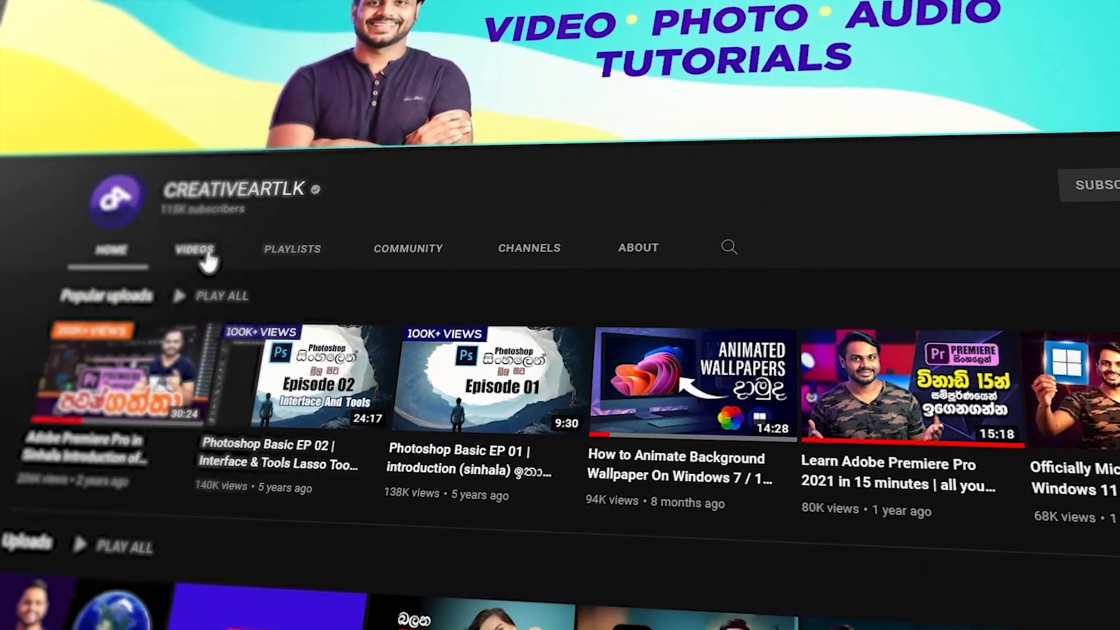
- Switch to the CREATIVEARTLK YouTube channel and view its uploaded videos and created playlists
click(213, 250)
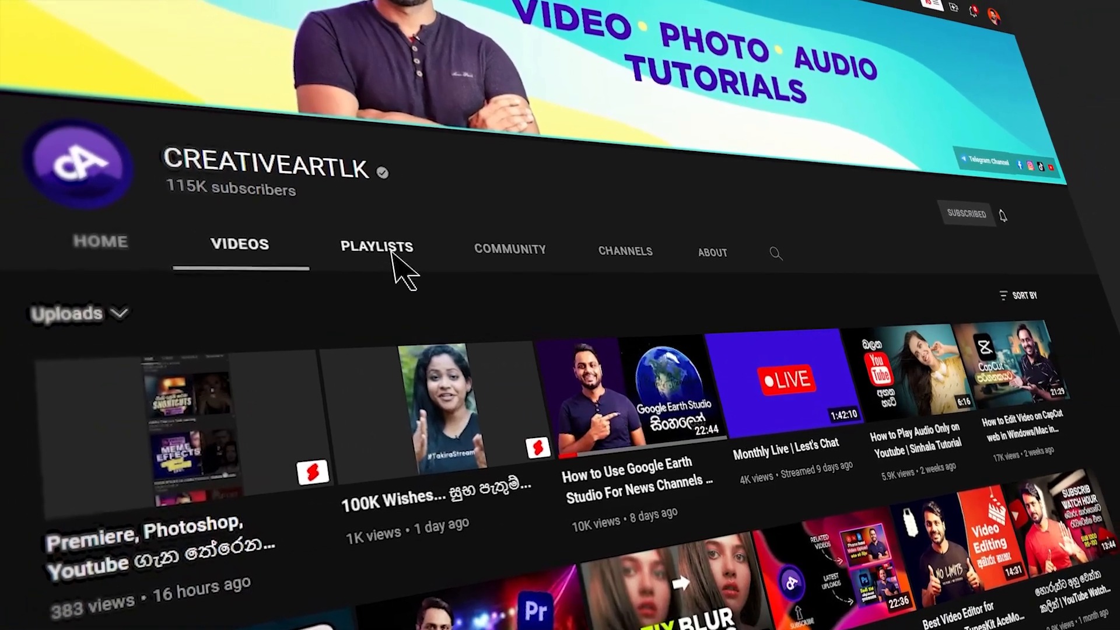
click(374, 252)
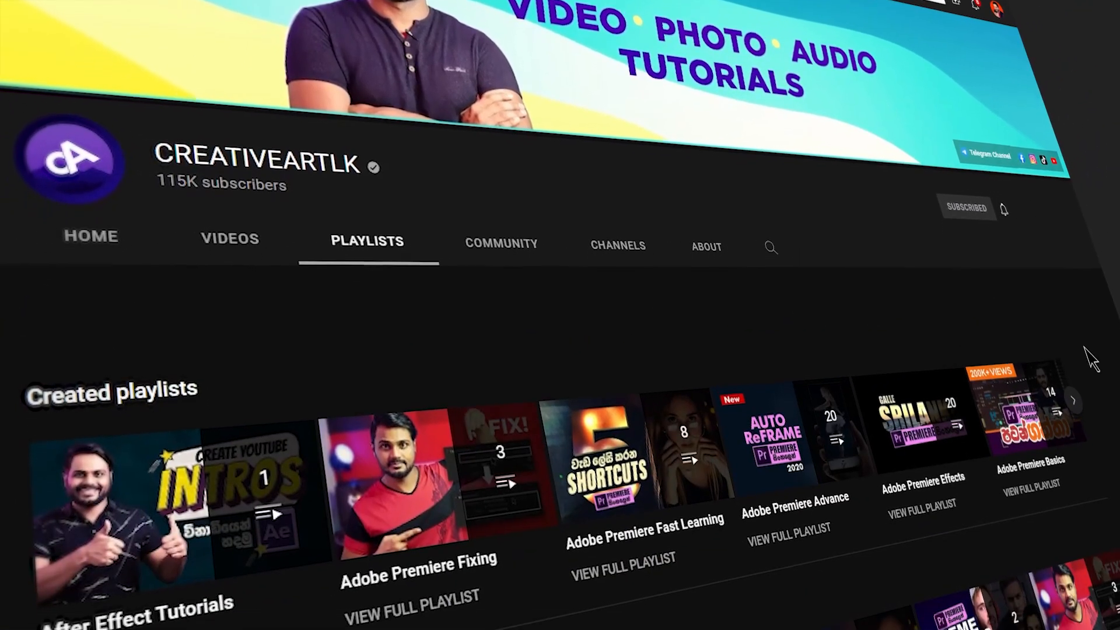